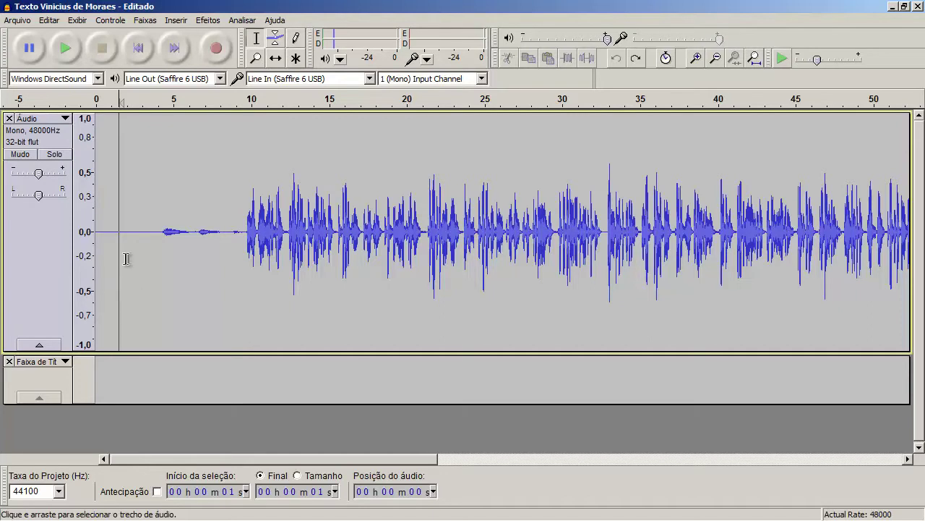
Normalize the entire audio track to a maximum amplitude of -1.0 dB with DC offset removal.
double_click(161, 206)
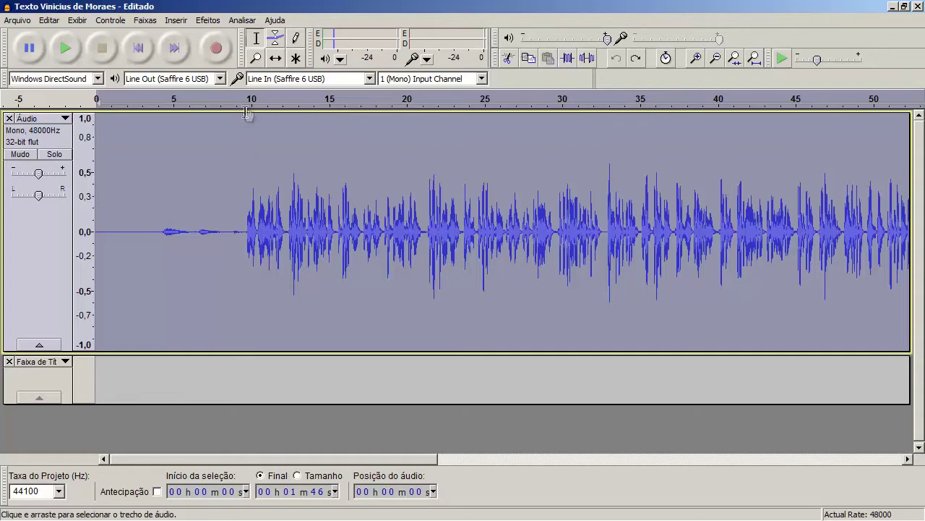
click(209, 20)
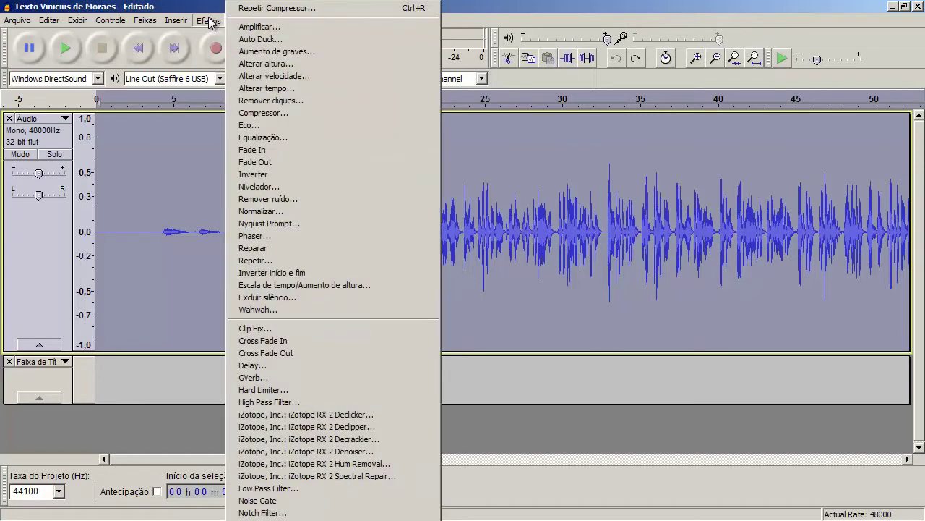
click(302, 211)
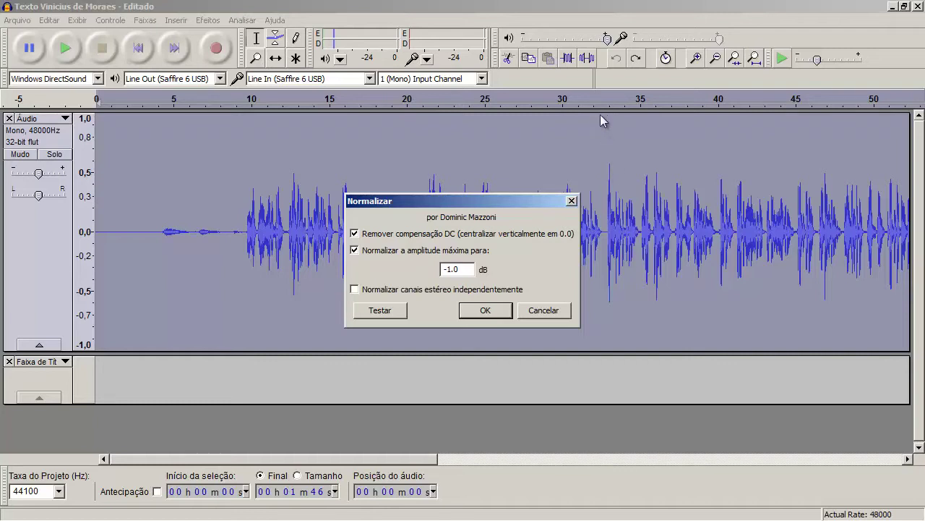
click(485, 311)
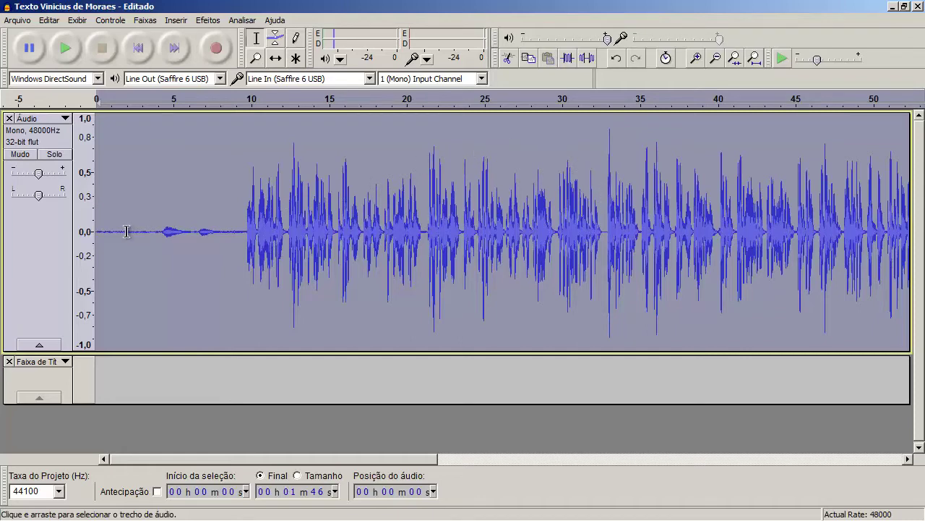
Play the first 4 seconds of the track and the stretch from about 2 to 9 seconds to examine the background noise.
click(156, 230)
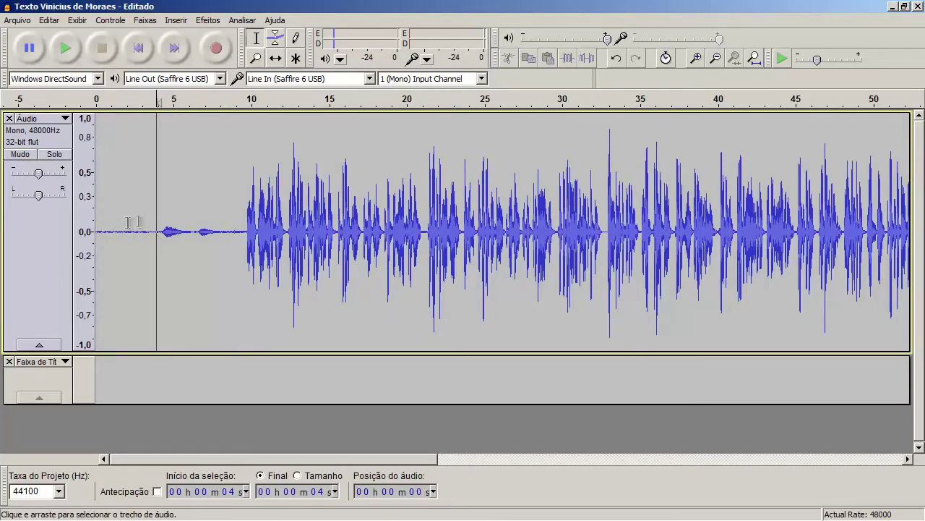
drag(154, 218, 98, 239)
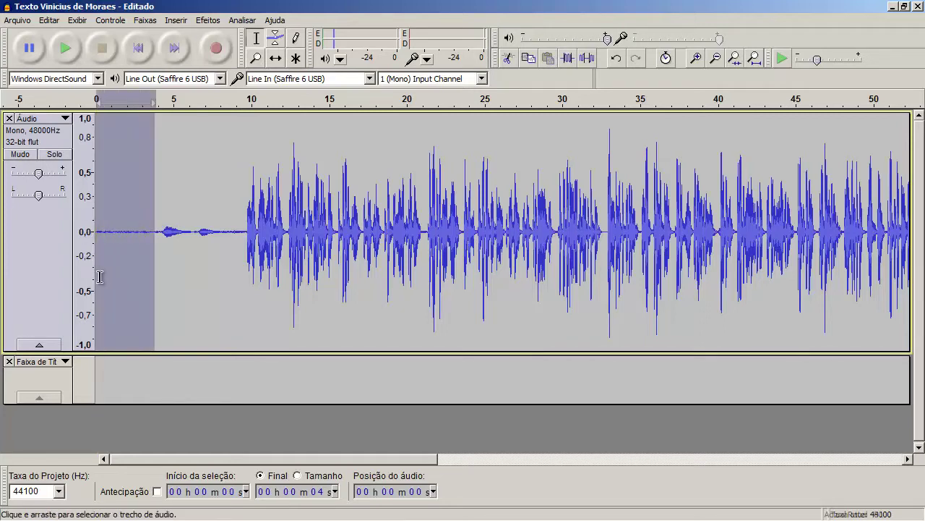
key(space)
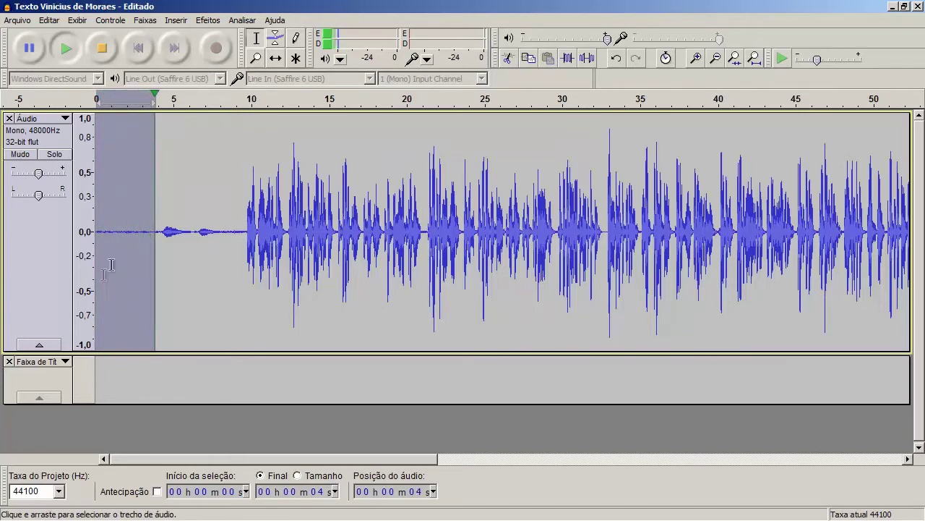
drag(232, 228, 122, 246)
key(space)
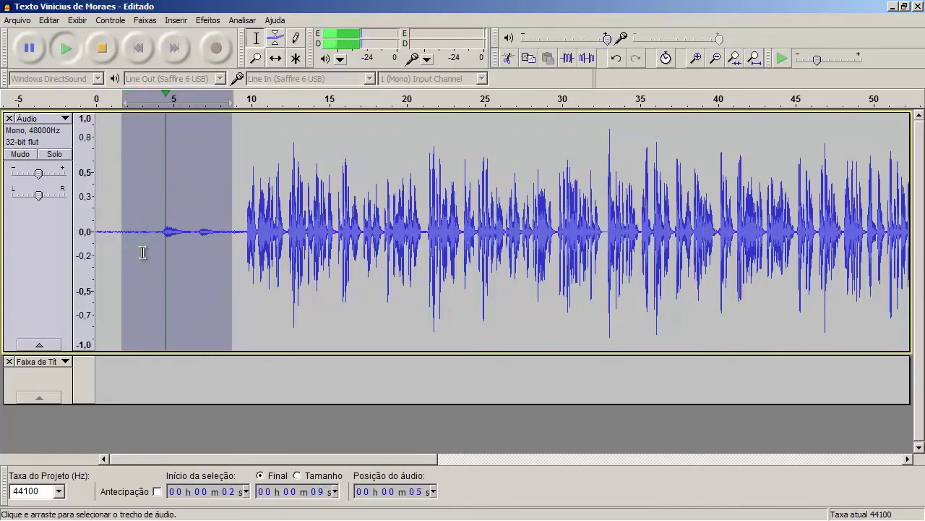
Capture a noise profile for noise removal from the first 4 seconds of the audio track.
click(147, 230)
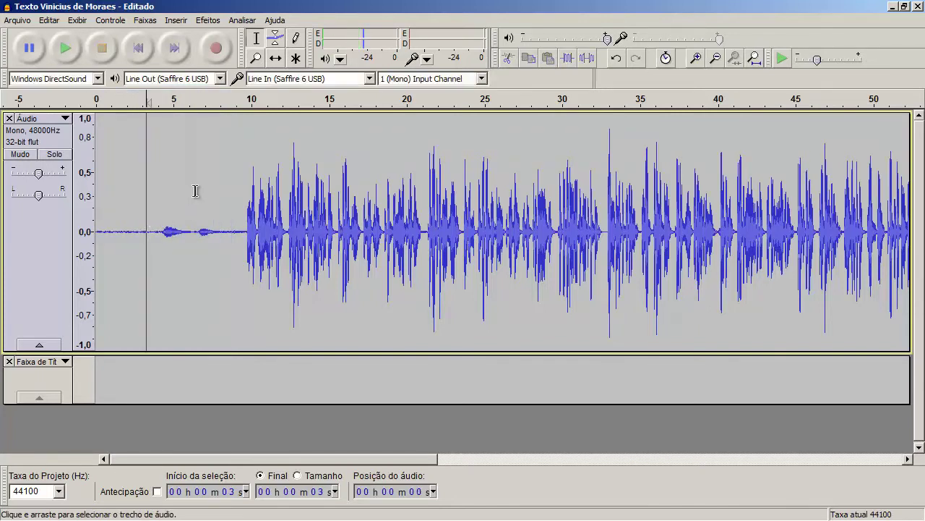
click(158, 231)
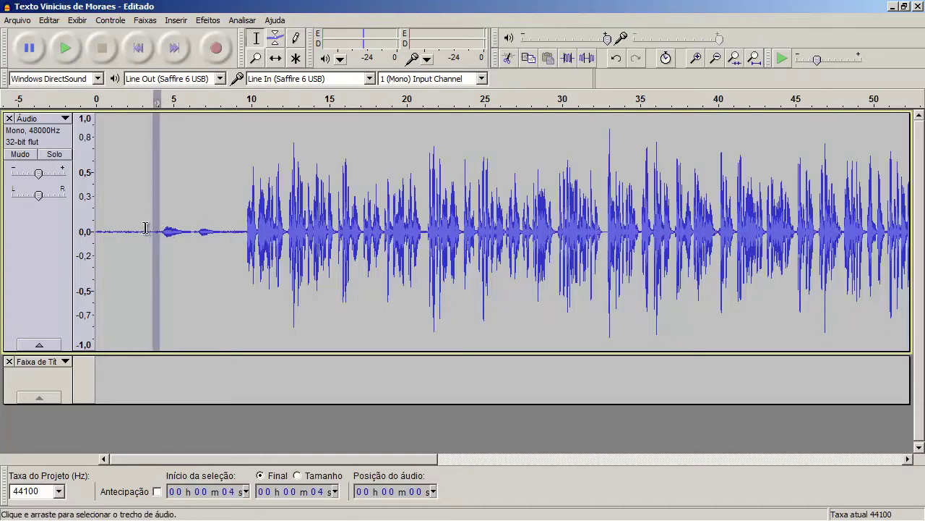
click(153, 229)
drag(154, 230, 93, 231)
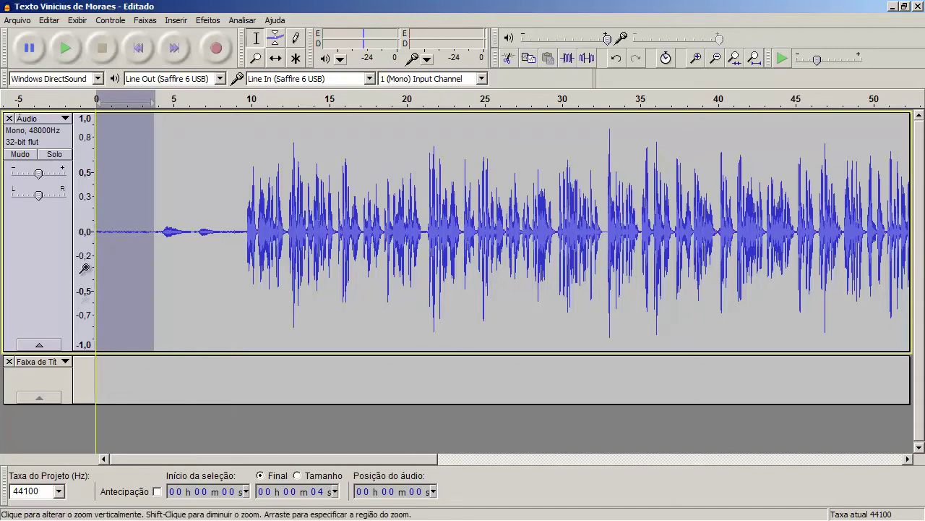
click(208, 22)
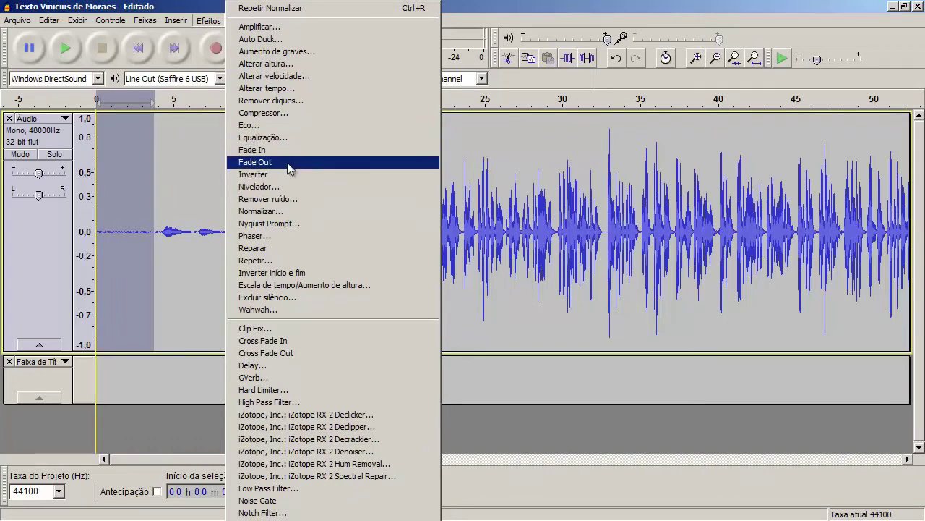
click(290, 202)
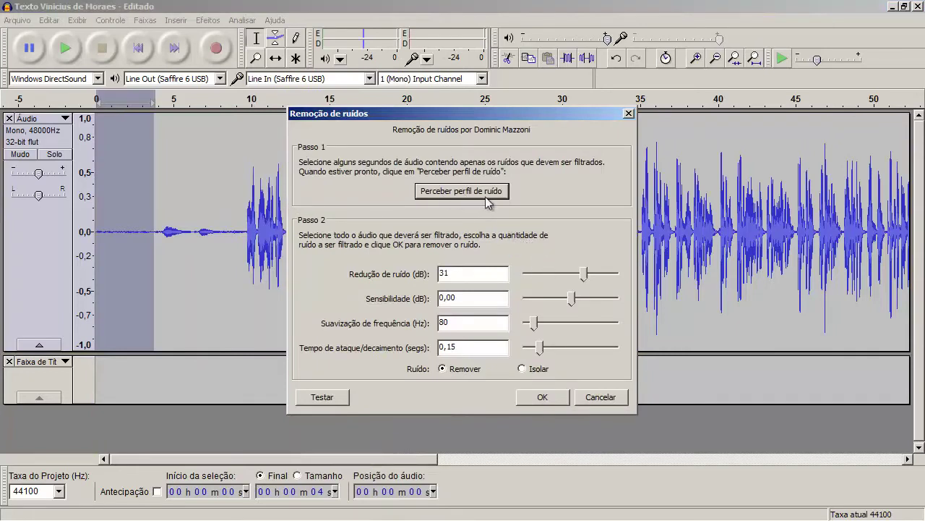
click(440, 197)
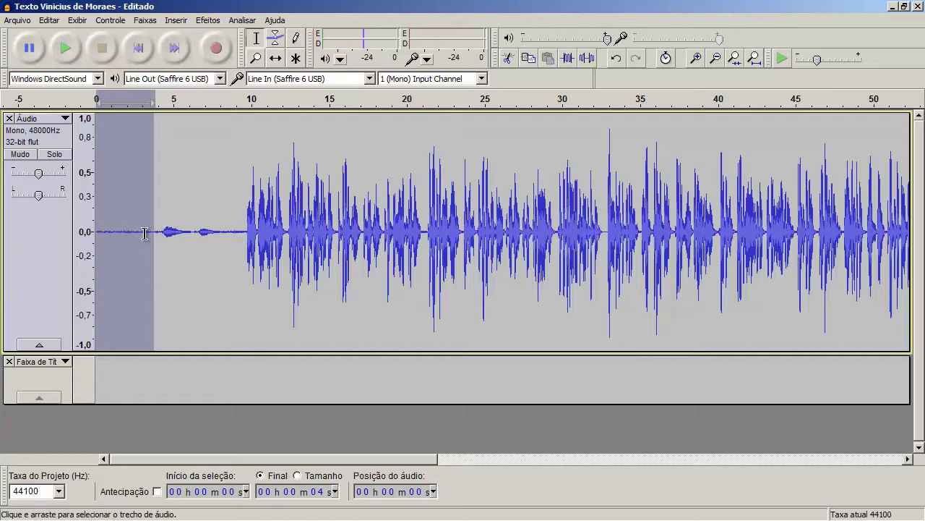
drag(246, 229, 283, 228)
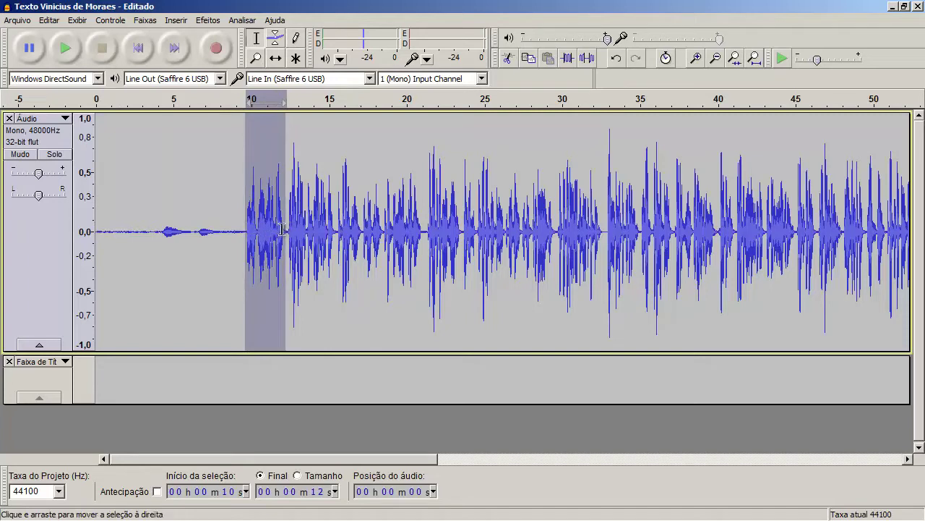
click(282, 231)
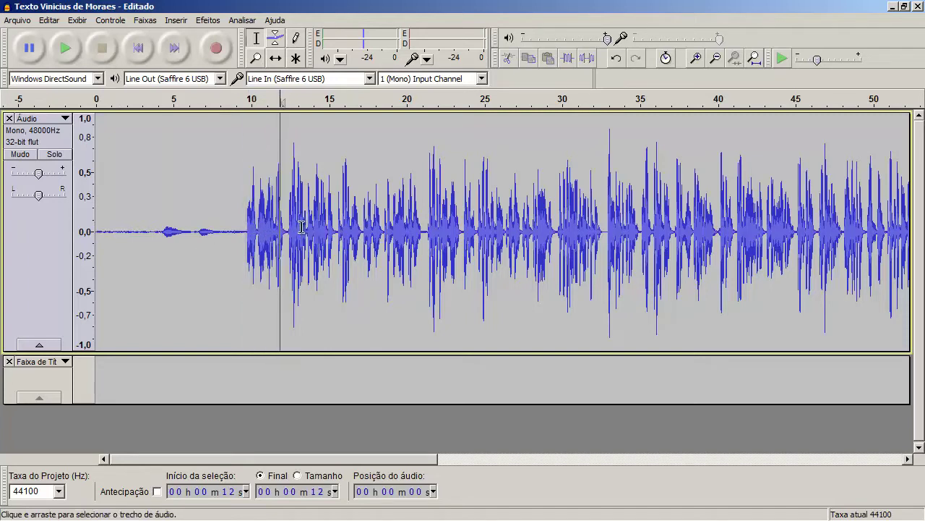
double_click(124, 232)
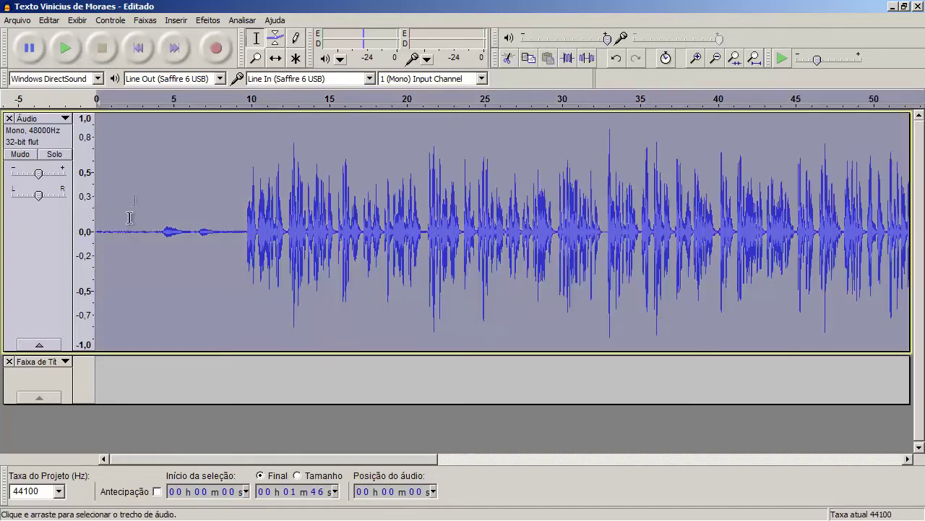
click(208, 20)
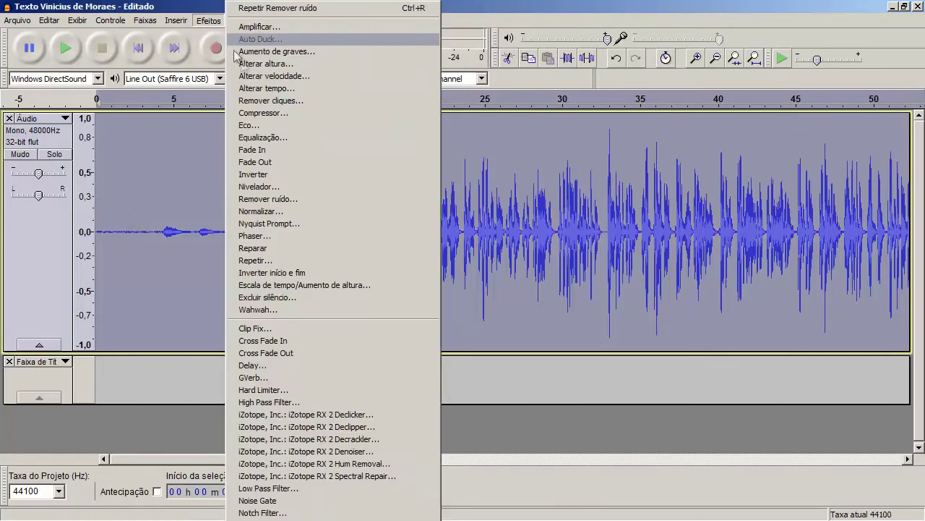
click(285, 199)
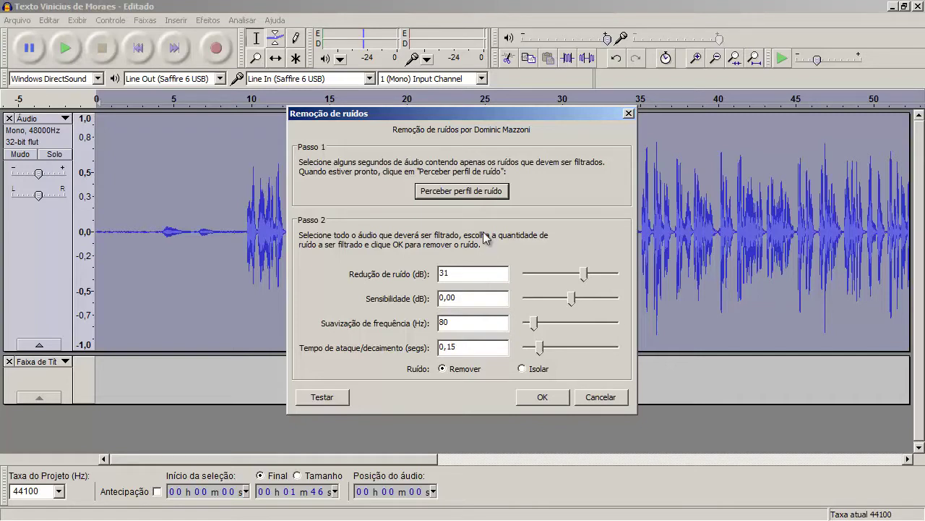
click(322, 398)
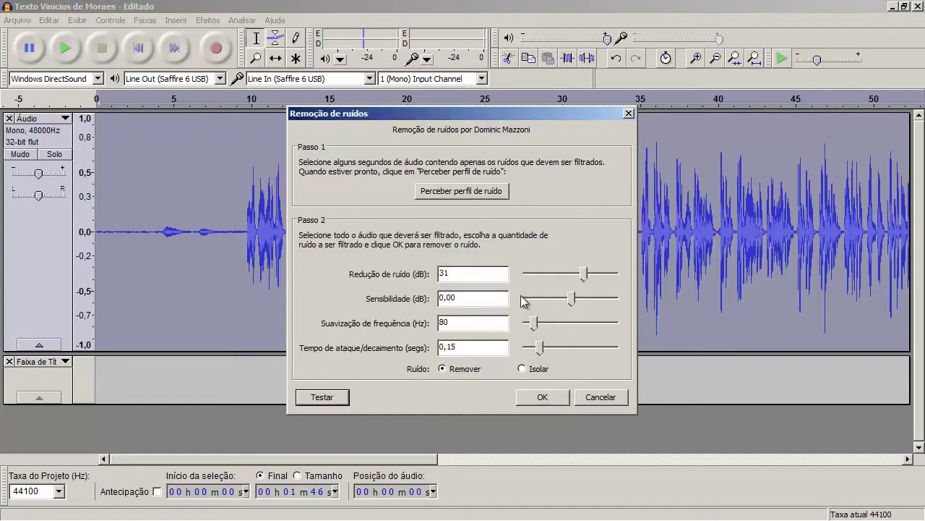
click(599, 396)
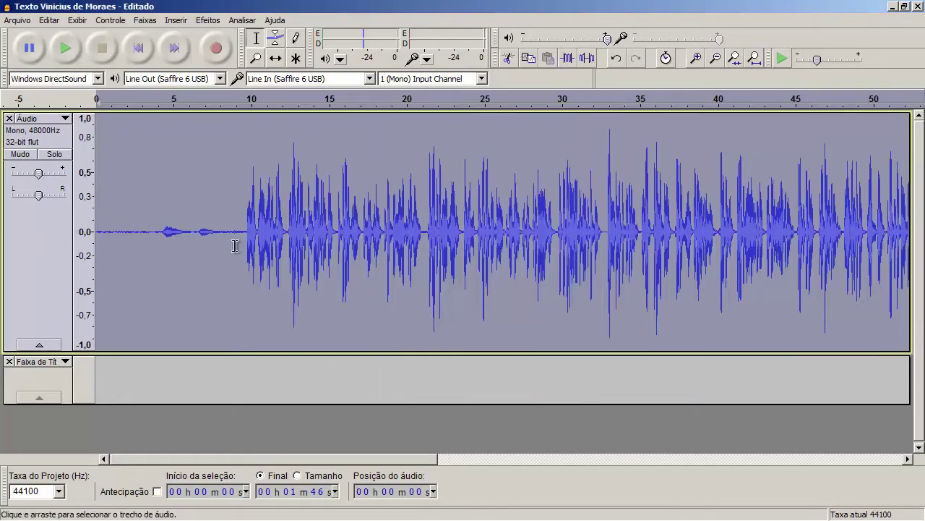
Select the start of the speech, from about 9 to 13 seconds, and preview noise removal on it.
drag(232, 245, 308, 248)
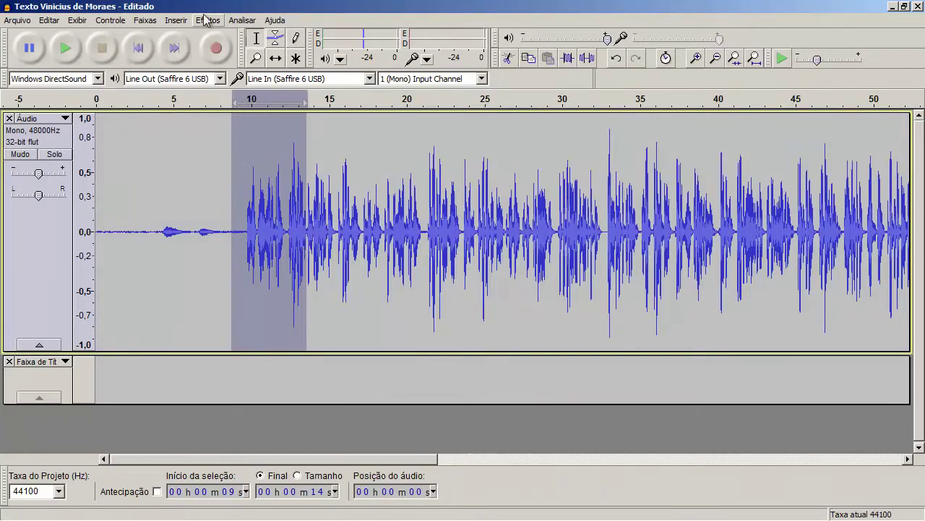
click(210, 257)
drag(232, 249, 295, 248)
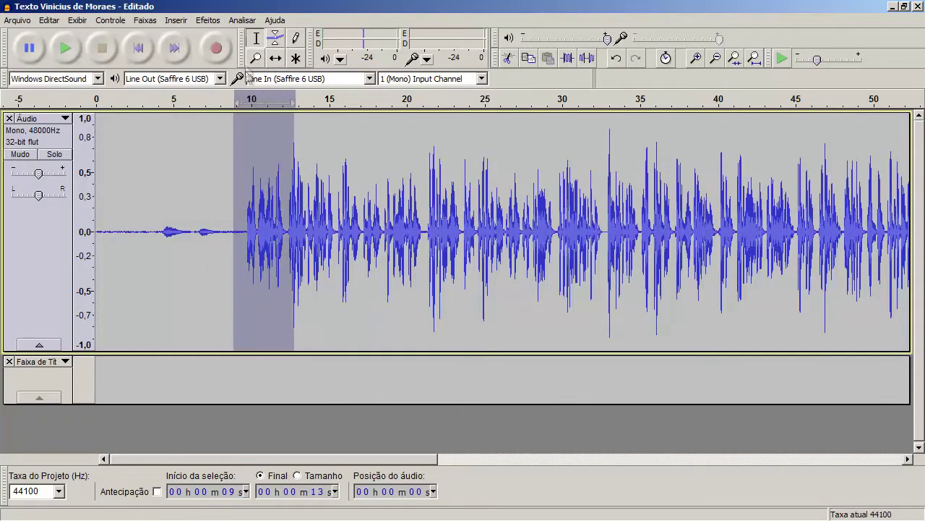
click(208, 20)
click(292, 206)
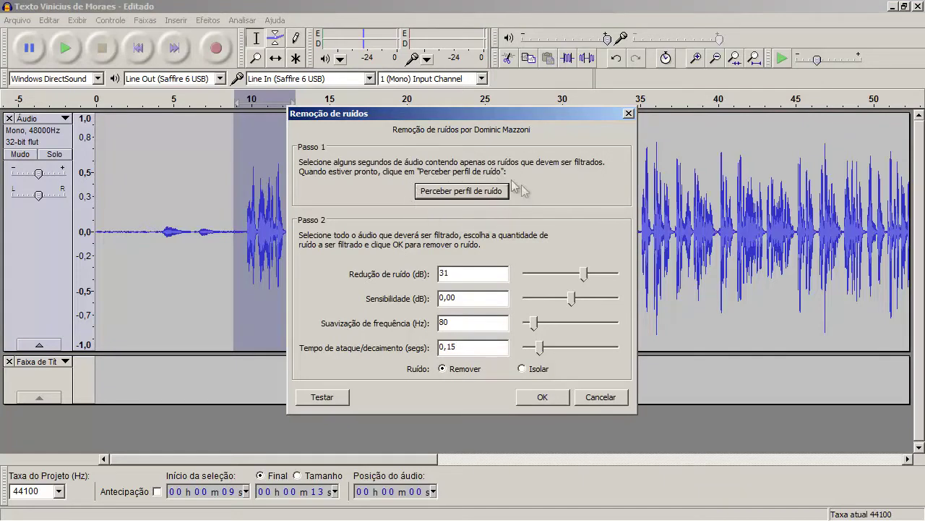
click(321, 399)
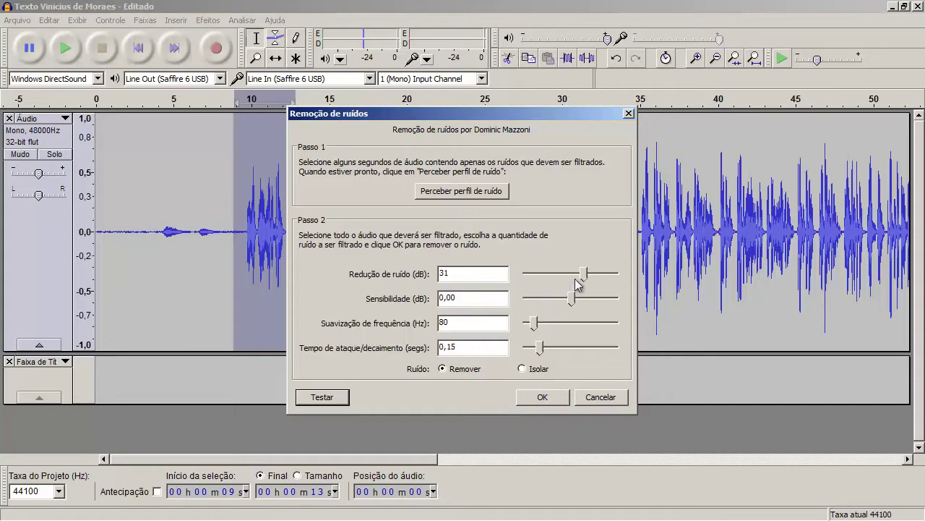
click(322, 397)
Switch the noise removal to isolate the noise, reduce the noise reduction to 25 dB, and preview the result.
click(522, 370)
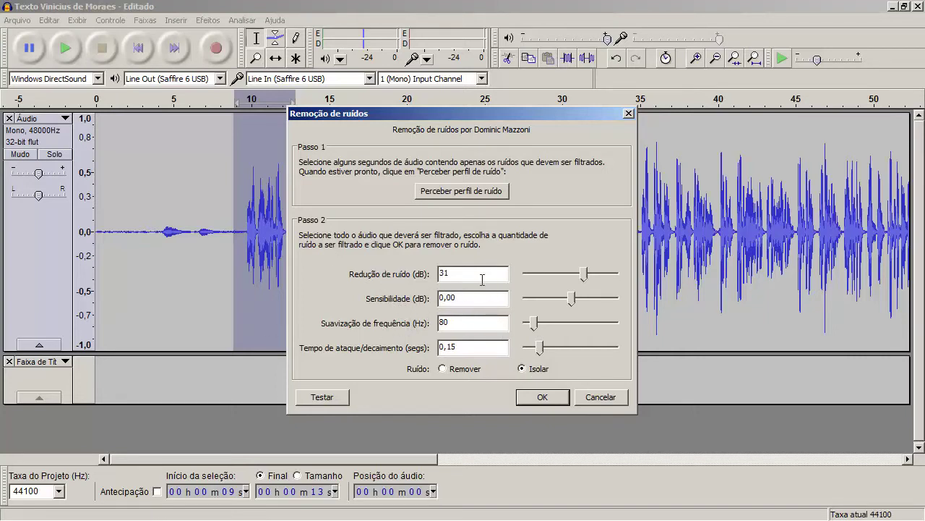
click(322, 399)
click(584, 278)
drag(584, 279, 576, 278)
click(323, 396)
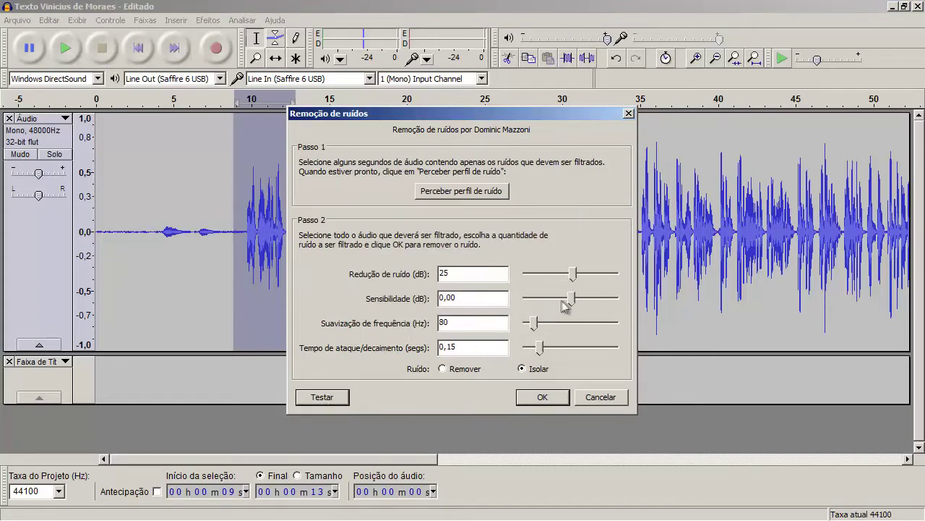
Try noise removal sensitivities of about -3.41 dB and 4.39 dB, previewing the isolated noise with each.
drag(572, 299, 563, 299)
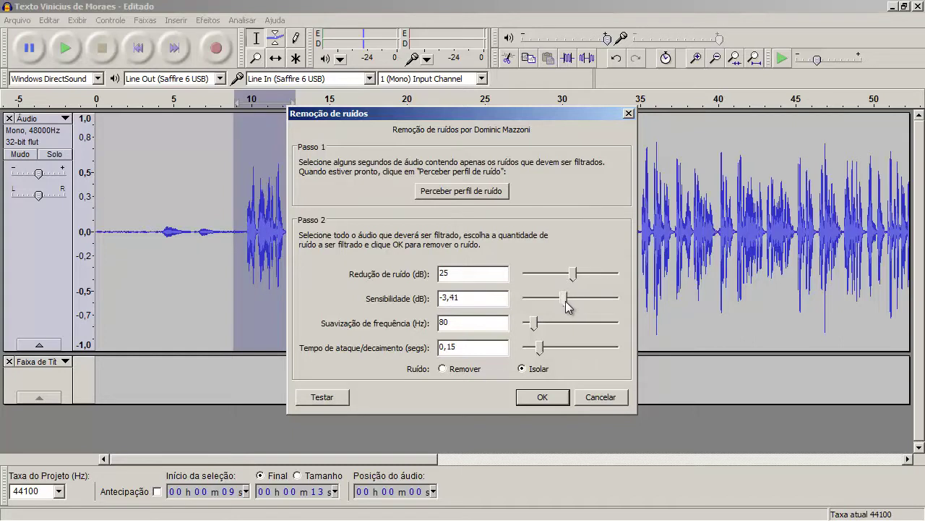
click(334, 397)
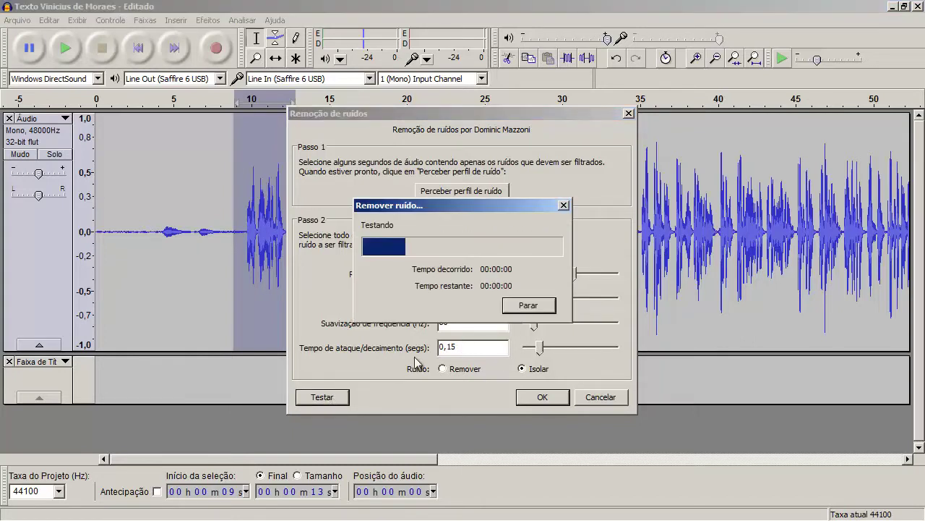
click(545, 308)
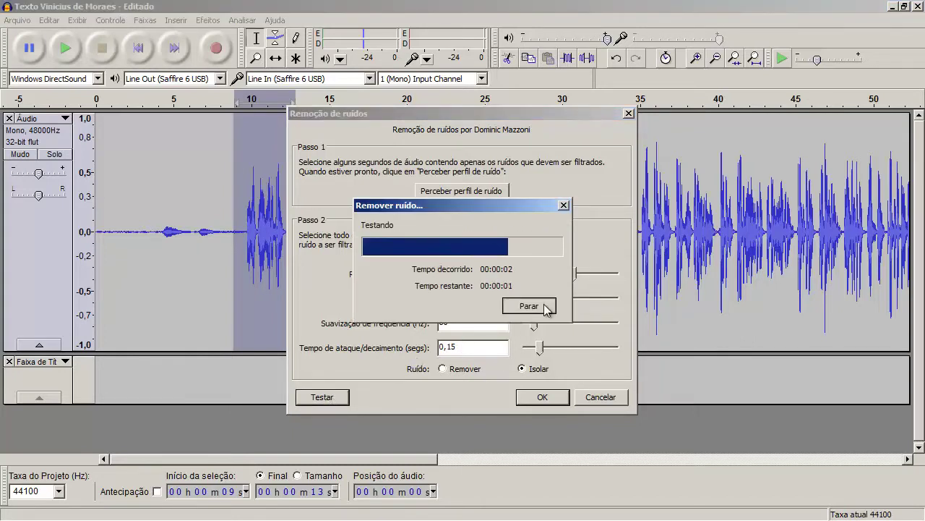
drag(565, 303, 581, 302)
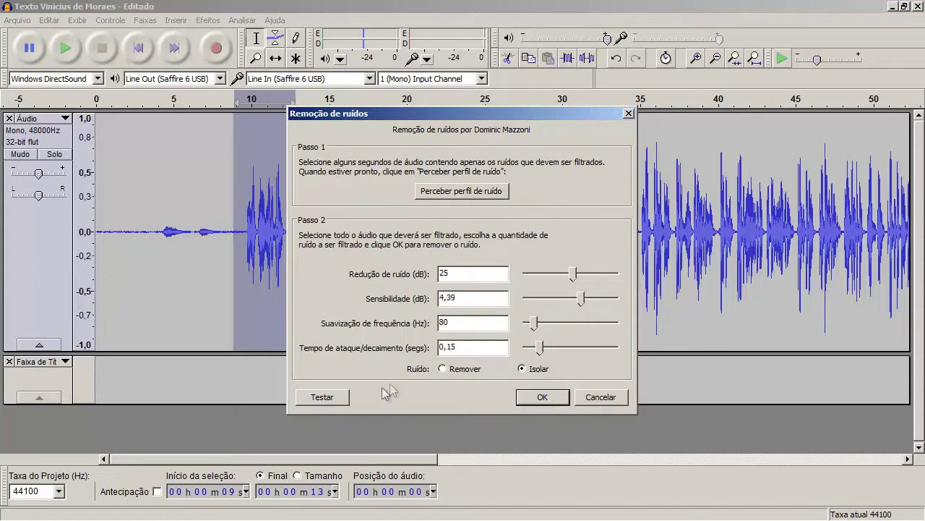
click(330, 397)
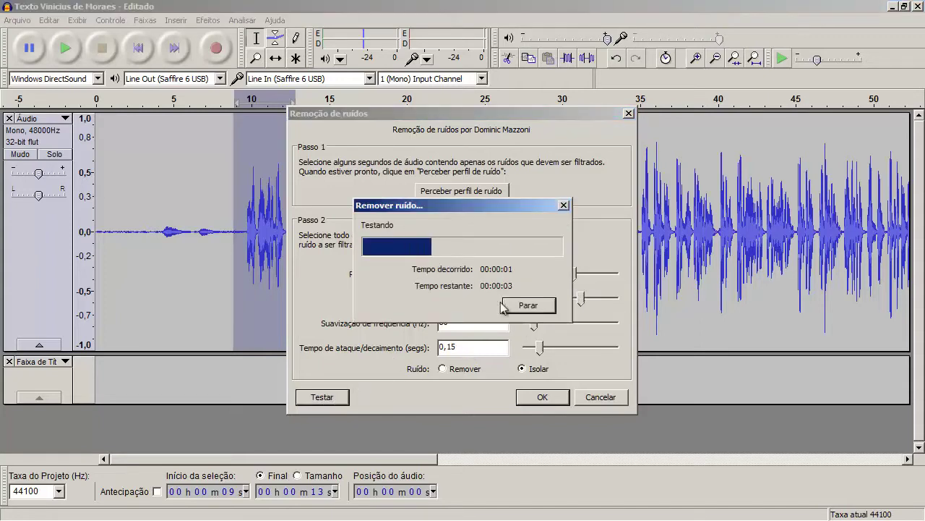
click(555, 305)
Set the sensitivity to 0 dB and the noise reduction to 22 dB, and preview the isolated noise.
drag(582, 304, 578, 304)
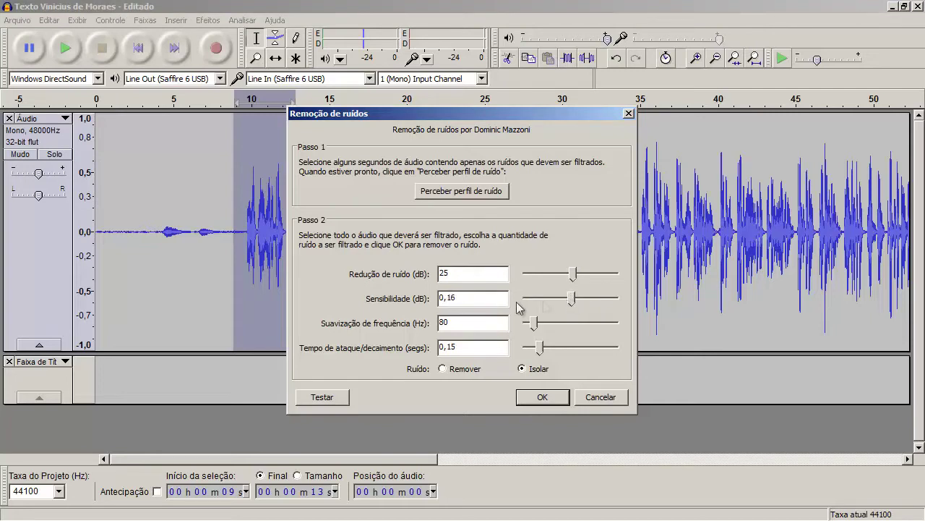
text(0)
drag(575, 274, 569, 277)
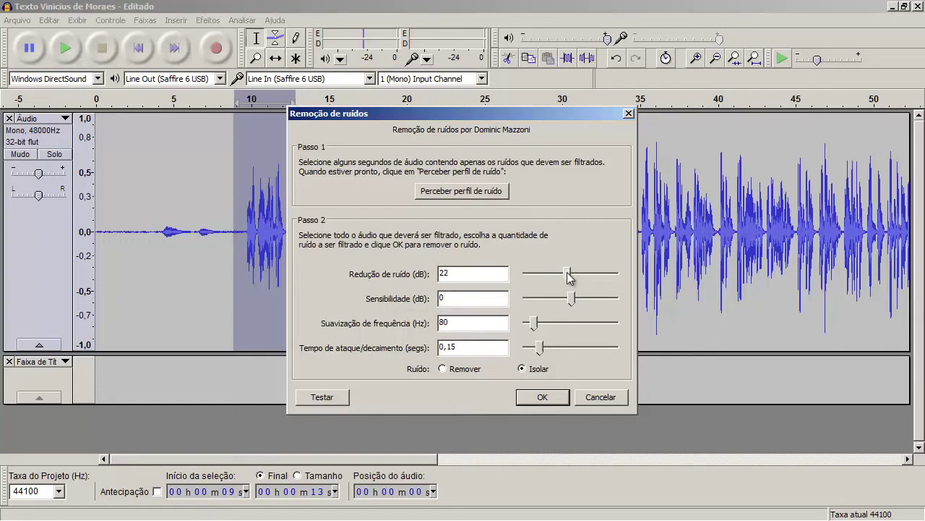
click(323, 403)
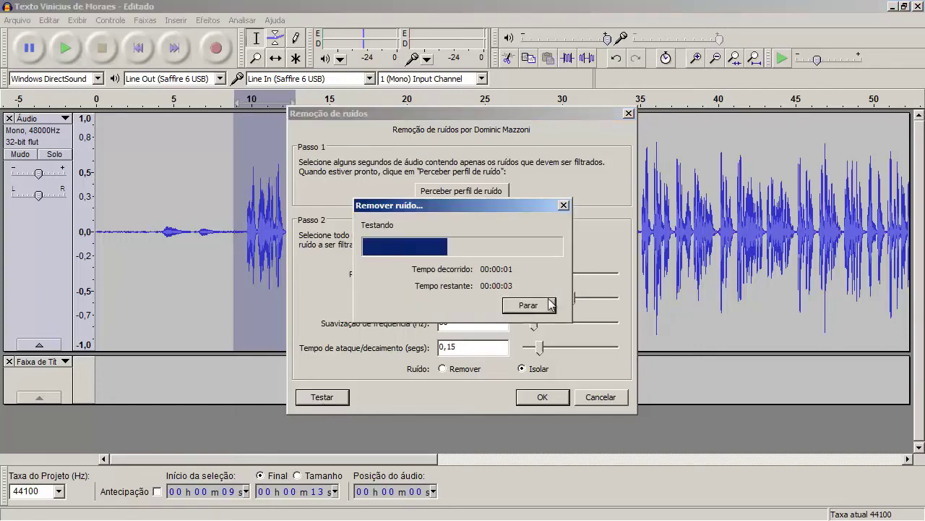
Try noise reductions of 12, 8 and 2 dB in the noise removal settings, previewing the isolated noise at 12 dB.
click(536, 305)
drag(568, 276, 549, 277)
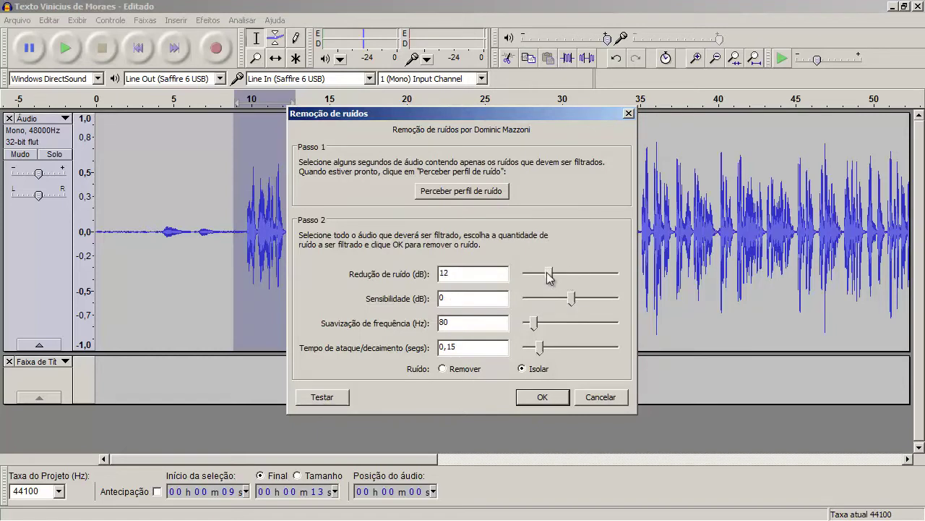
click(329, 398)
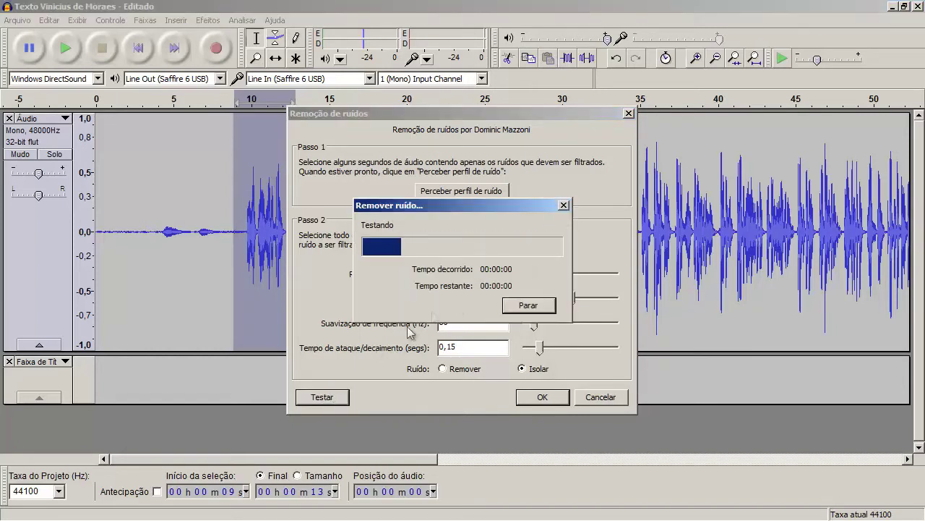
click(528, 305)
drag(555, 276, 547, 279)
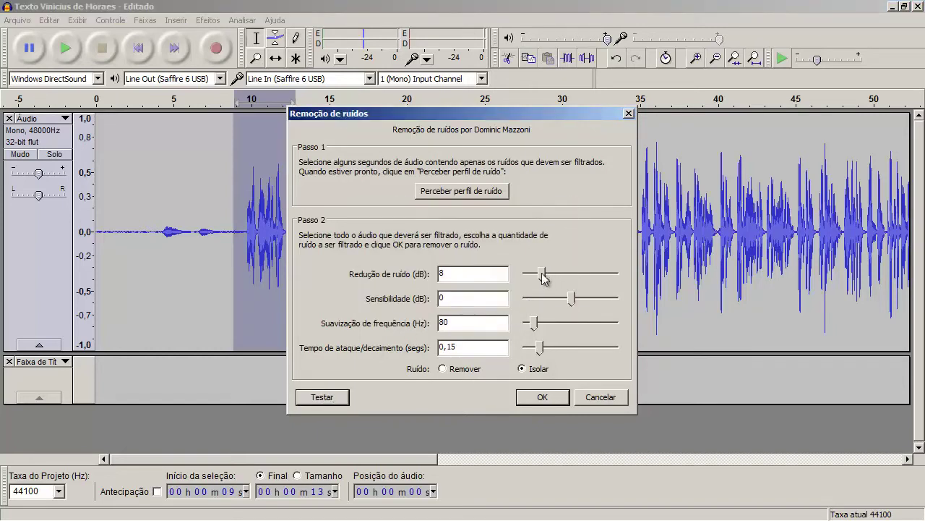
drag(543, 277, 532, 278)
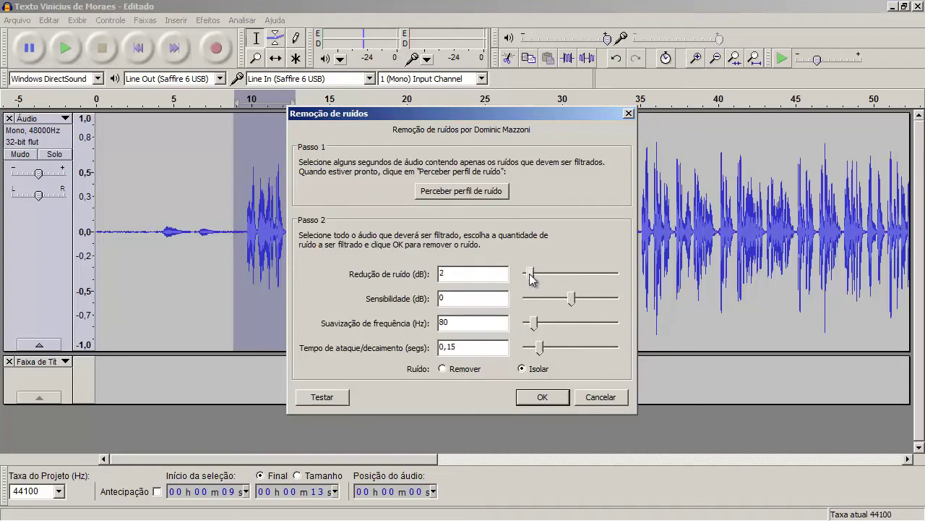
Try noise reductions of 40 dB and the maximum amount, previewing the isolated noise with each.
drag(530, 274, 595, 276)
click(309, 400)
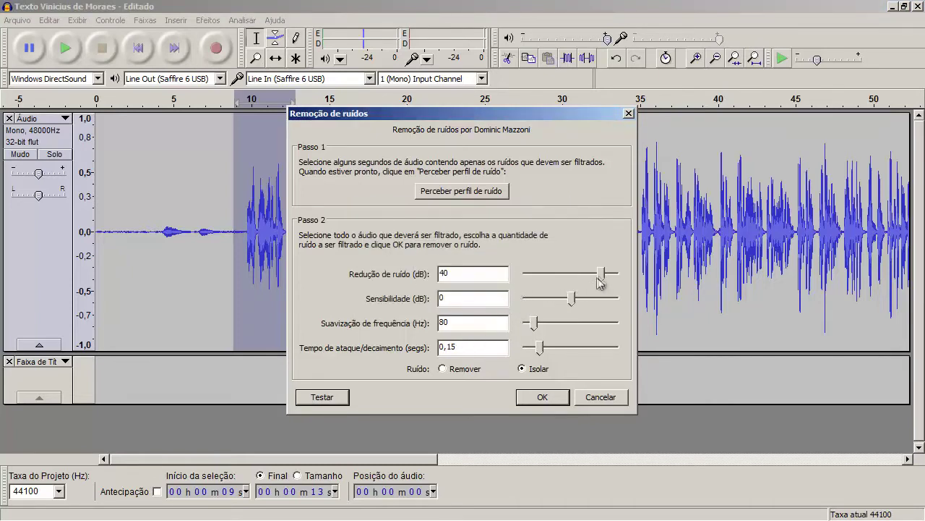
drag(601, 277, 620, 276)
click(322, 397)
Preview a noise reduction of 42 dB with the noise isolated and with it removed, and close the noise removal settings without applying.
drag(617, 275, 613, 277)
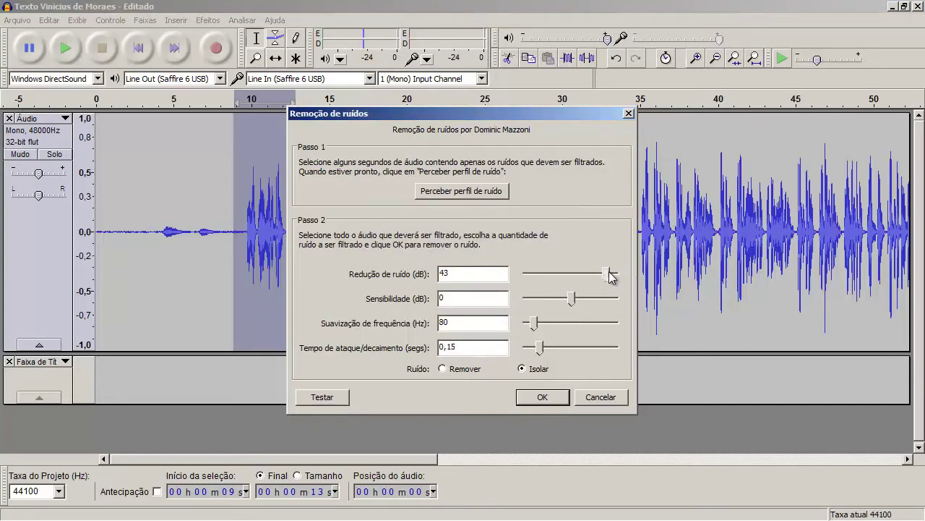
click(343, 397)
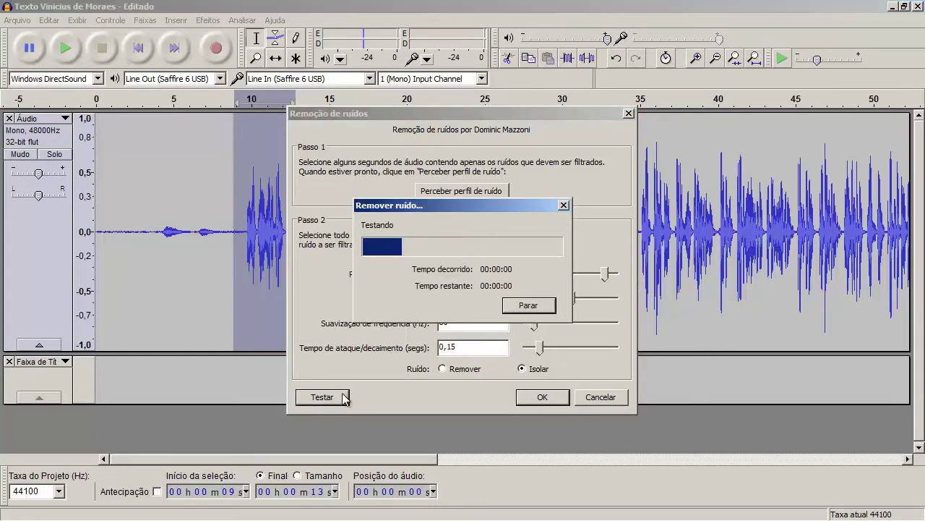
click(527, 306)
click(475, 371)
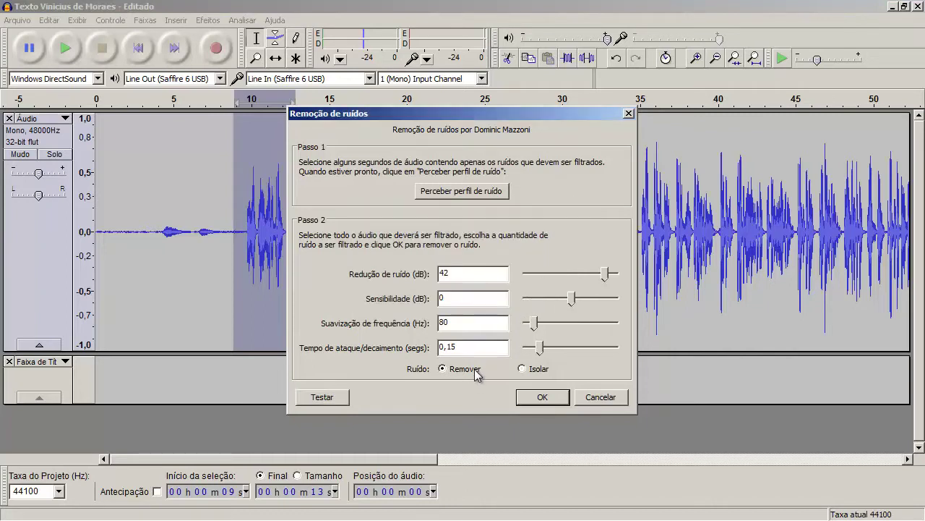
click(313, 400)
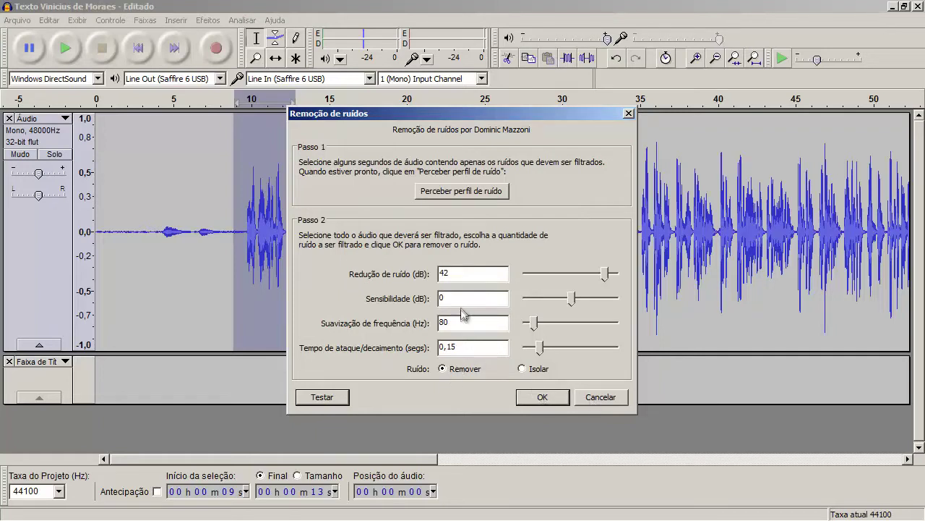
click(455, 275)
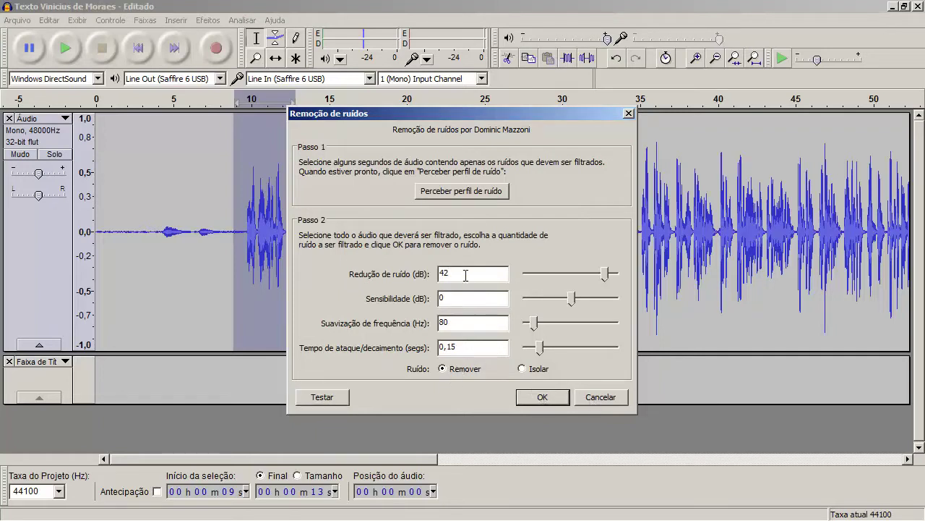
click(601, 397)
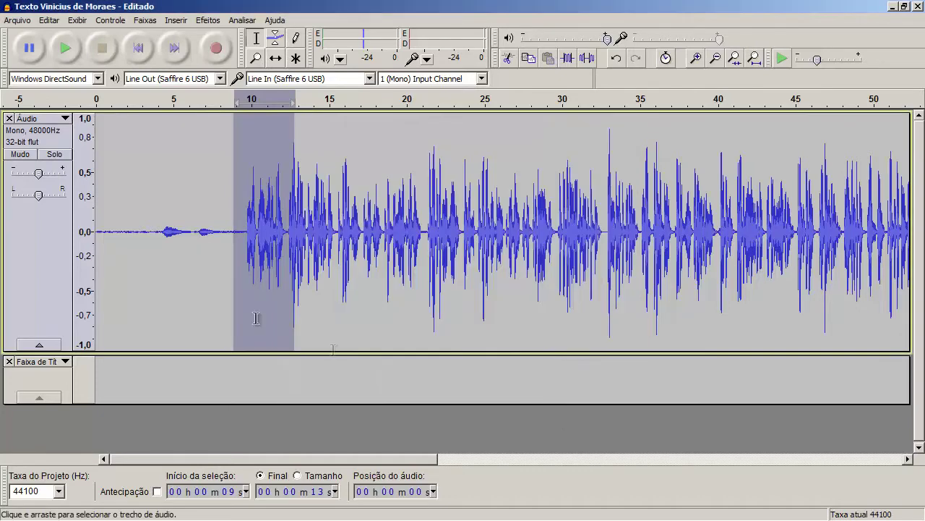
Select the entire audio and apply noise removal to it with a noise reduction of 42 dB.
key(ctrl+a)
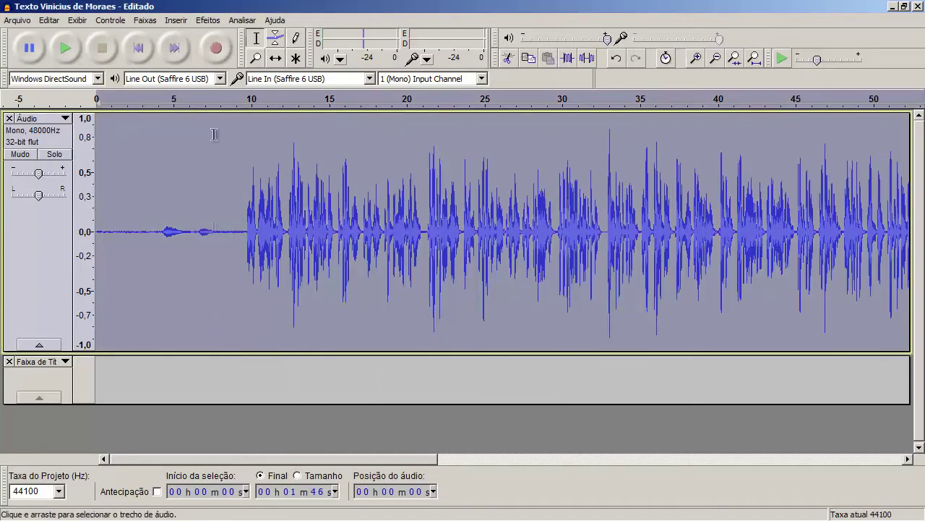
click(209, 20)
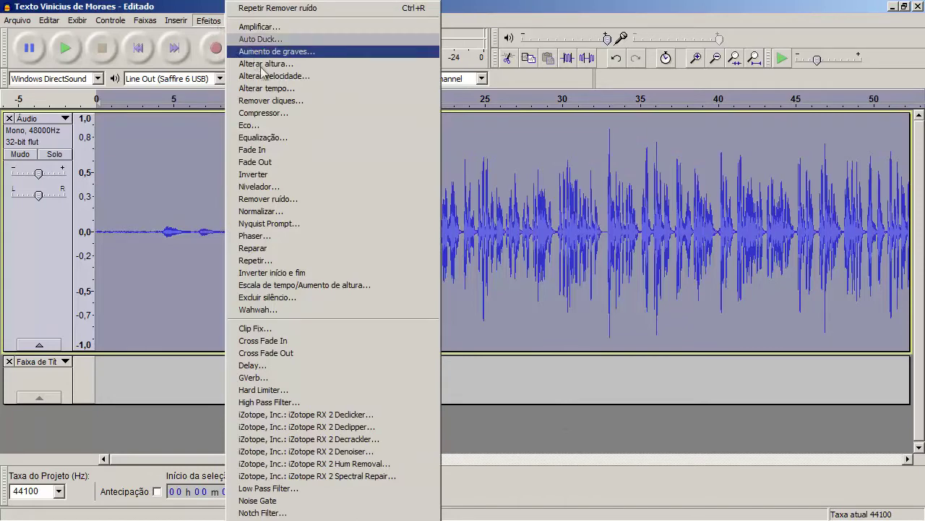
click(291, 199)
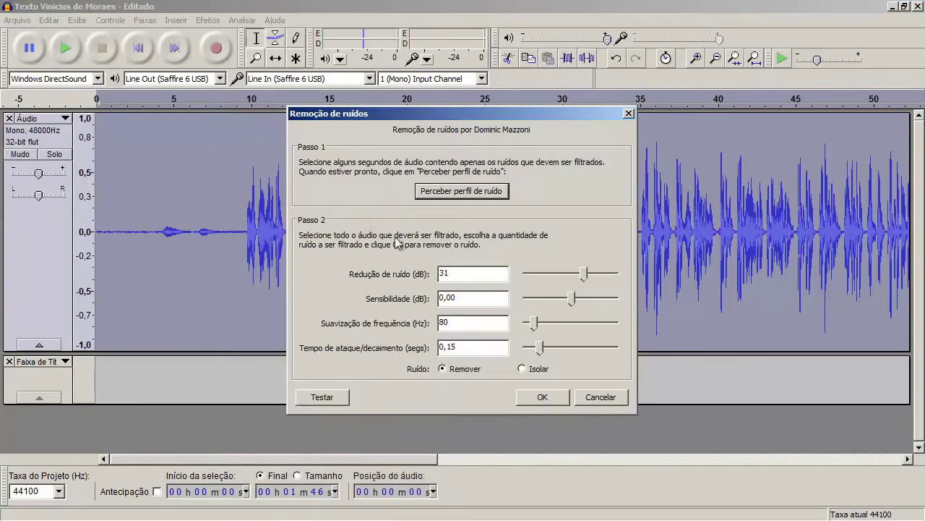
drag(587, 282, 611, 283)
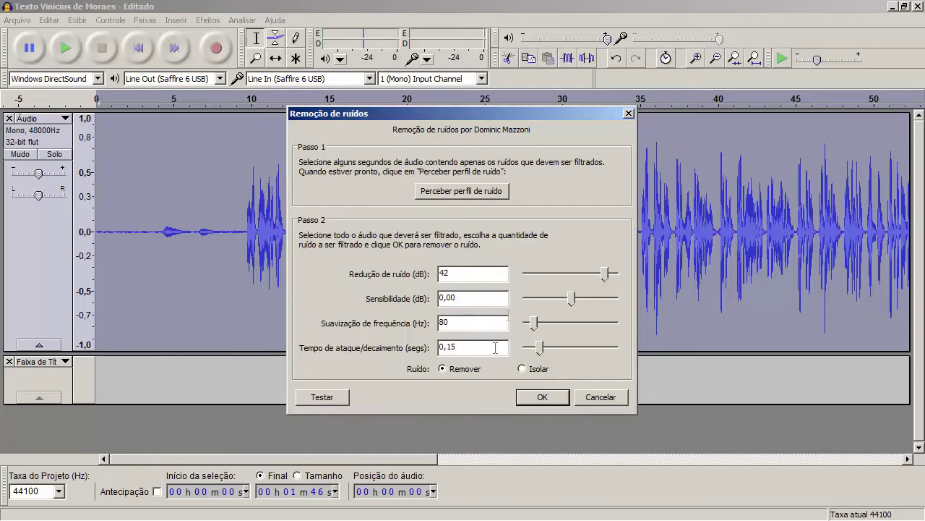
click(550, 397)
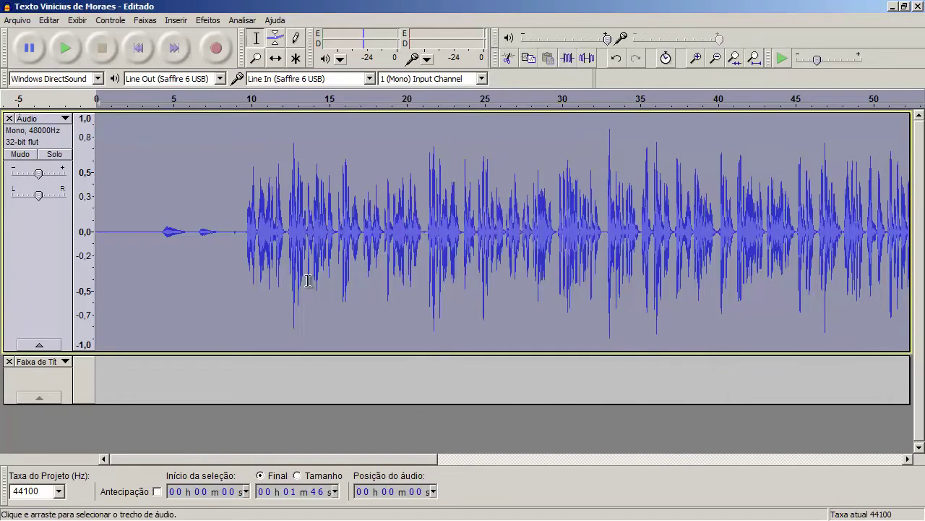
Play the cleaned recording from about 8 seconds to hear the noise removal result.
click(279, 243)
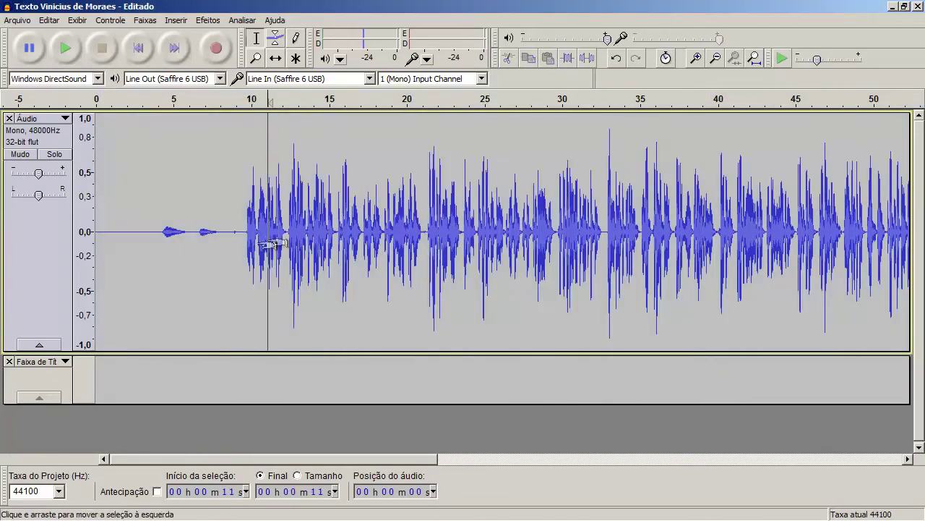
click(223, 237)
key(space)
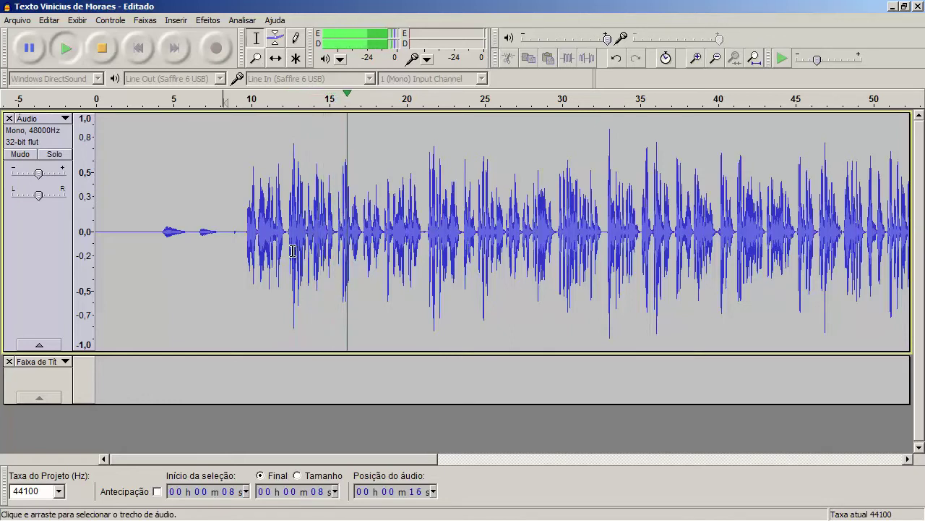
key(space)
Magnify the pause around 21 seconds in time and amplitude to examine the residual noise.
click(408, 243)
click(426, 232)
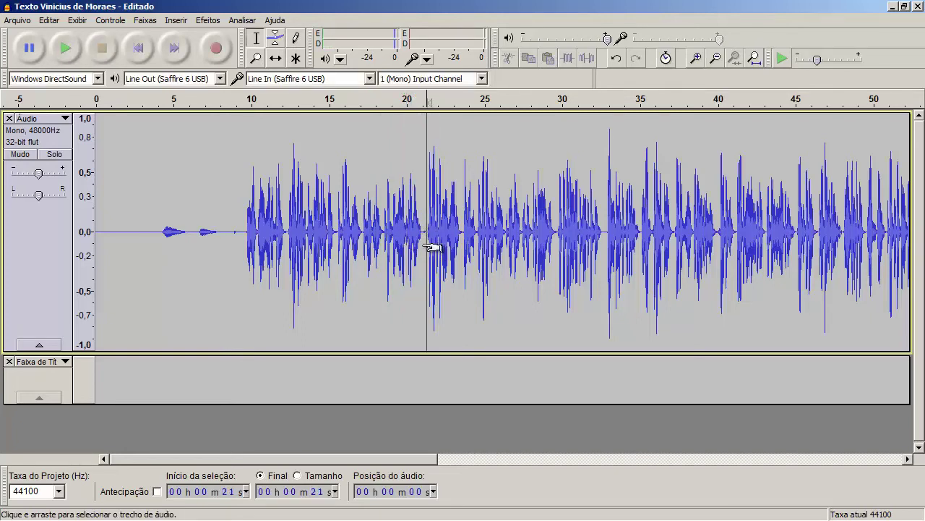
click(419, 235)
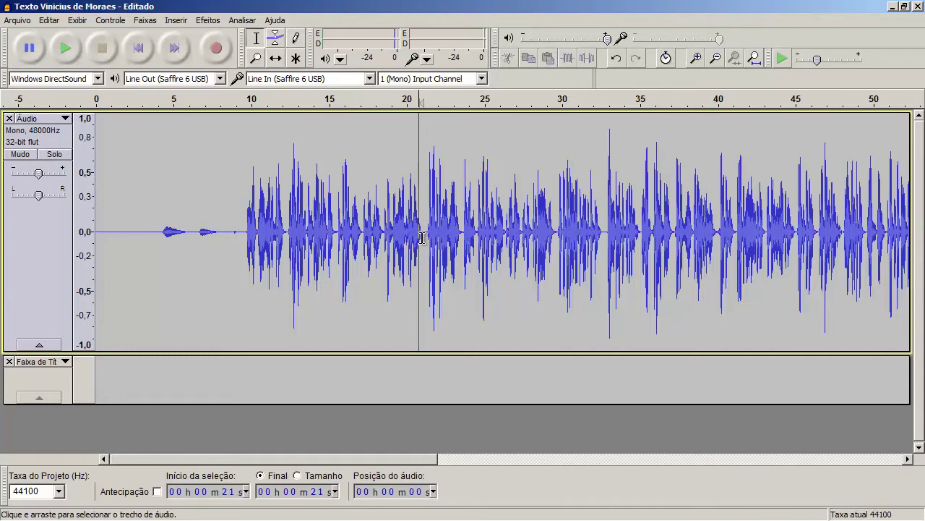
ctrl+scroll(429, 235, up, 5)
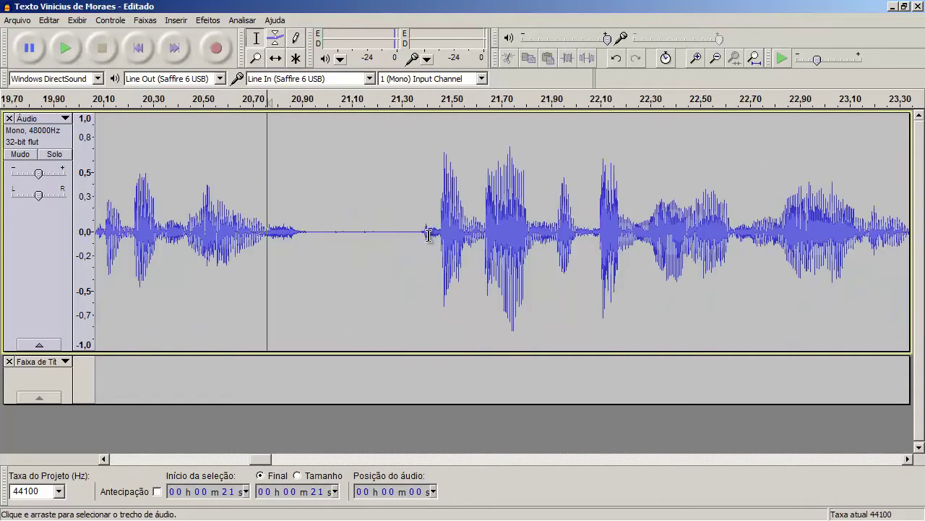
click(264, 245)
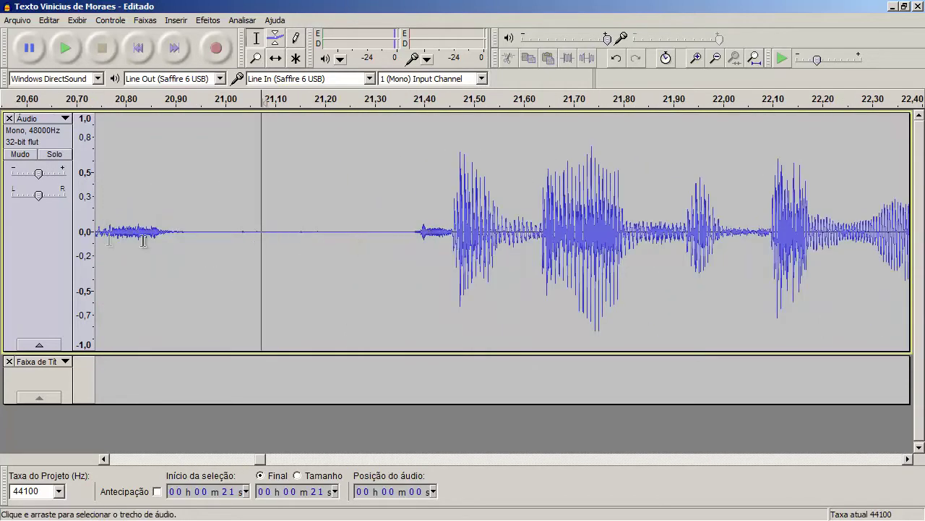
click(88, 231)
click(87, 231)
click(88, 231)
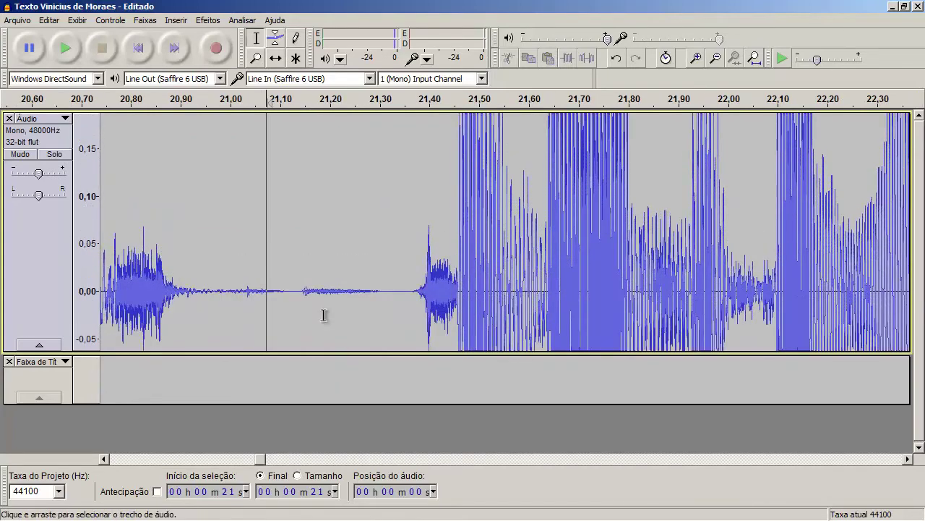
Play the audio repeatedly from about 20.8 seconds to check the residual noise in the pause.
click(123, 289)
key(space)
key(space)
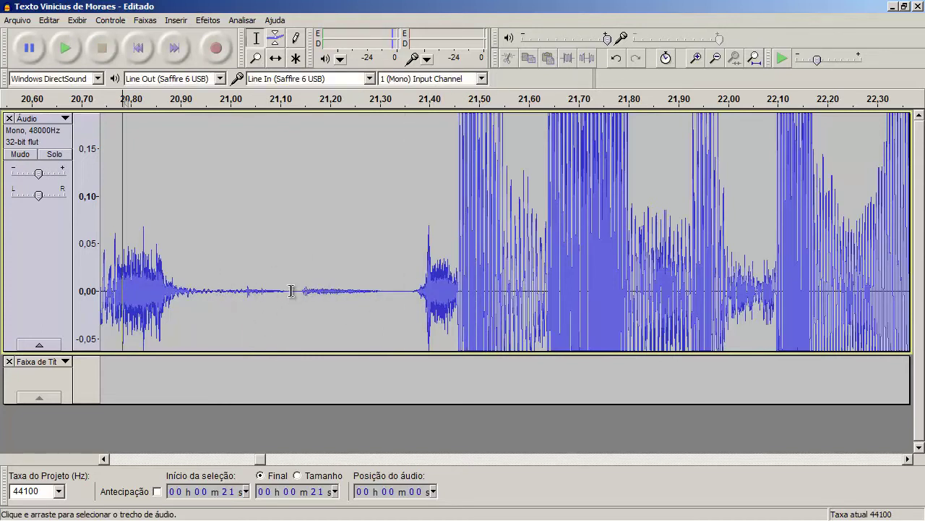
click(115, 289)
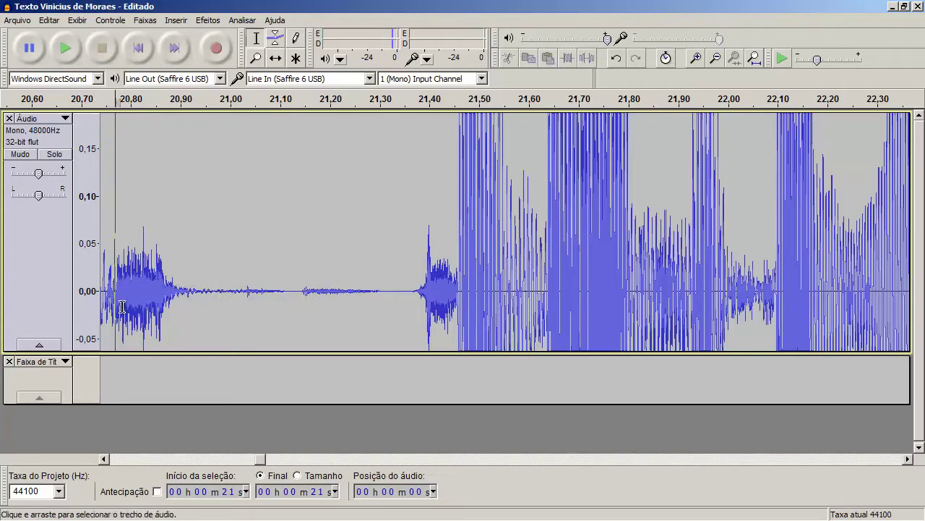
key(space)
key(space)
key(space)
key(space)
Silence the pause from about 20.97 to 21.36 seconds and play back the transition into it.
drag(214, 290, 410, 295)
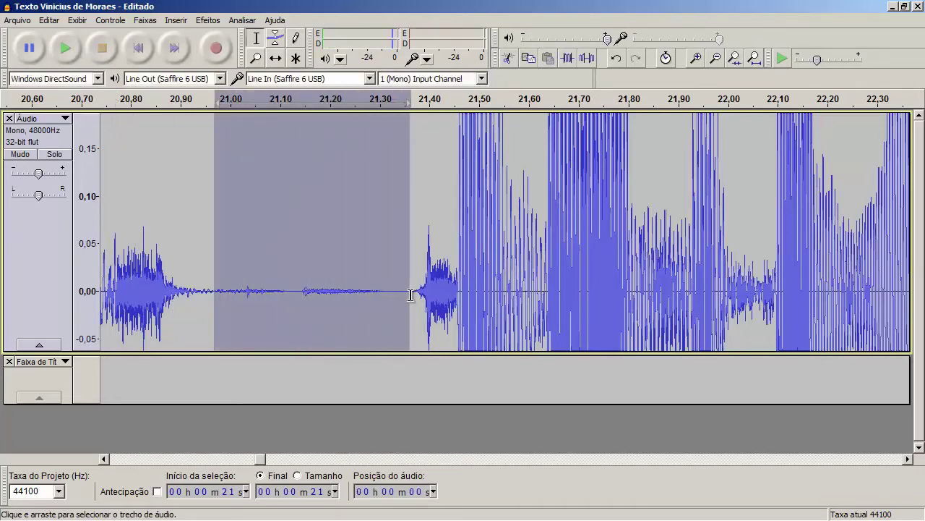
click(587, 58)
click(107, 287)
key(space)
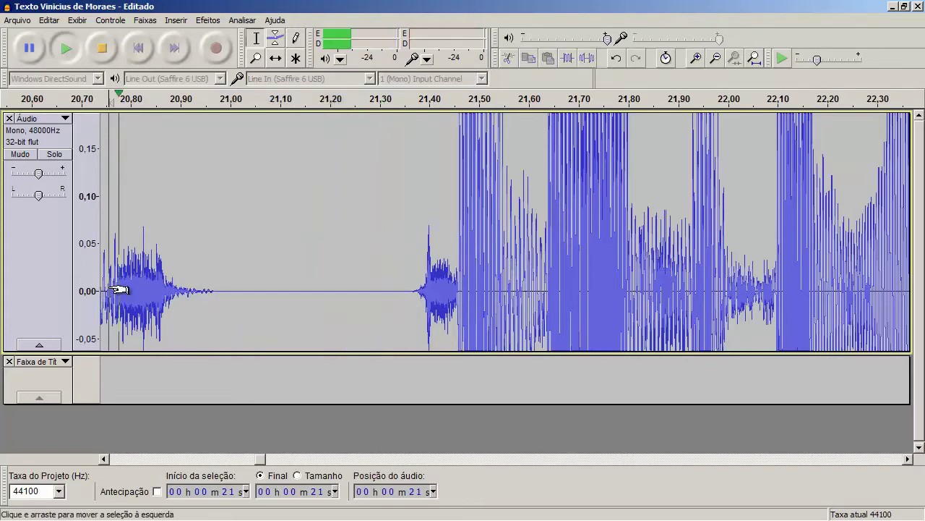
key(space)
Play the speech from about 20.1 seconds to hear how the silenced pause sounds in context.
click(309, 266)
ctrl+scroll(313, 267, down, 2)
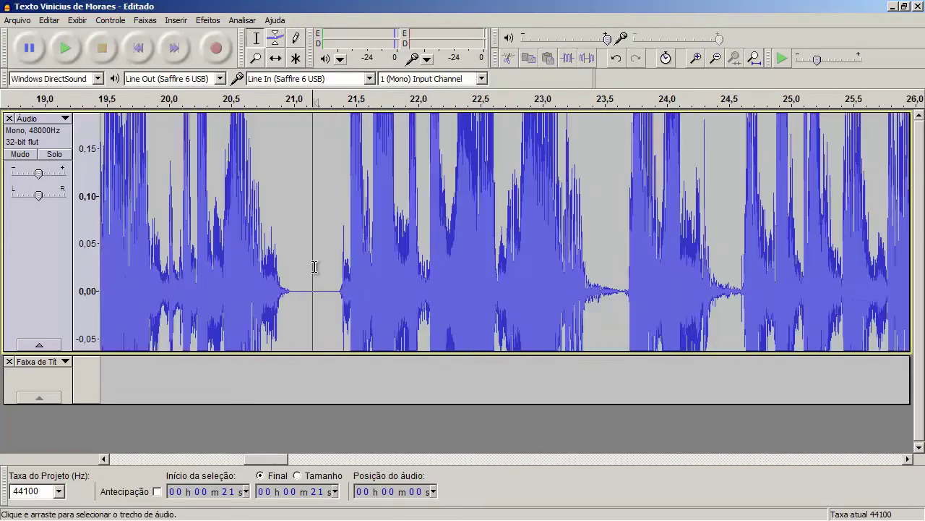
click(178, 288)
key(space)
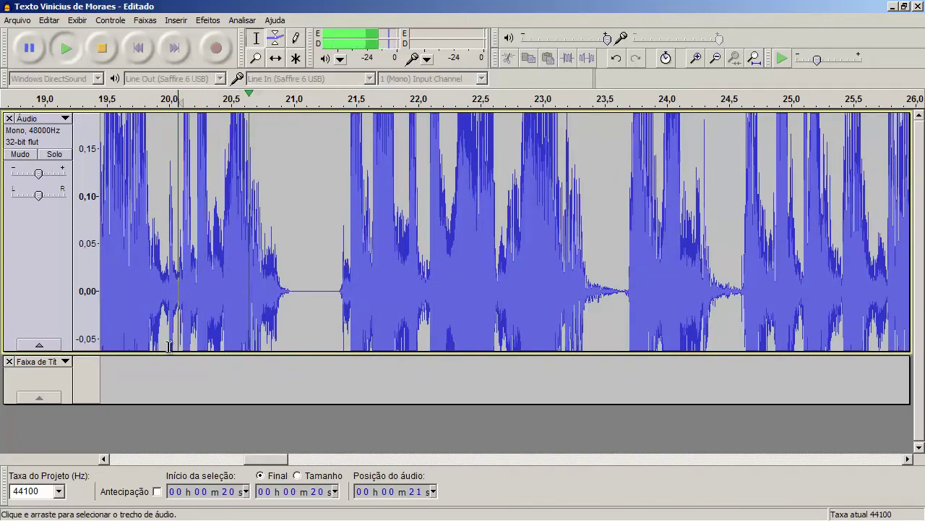
key(space)
Restore the full amplitude scale of the waveform and play the speech from about 21.4 seconds, just after the silenced pause.
click(326, 284)
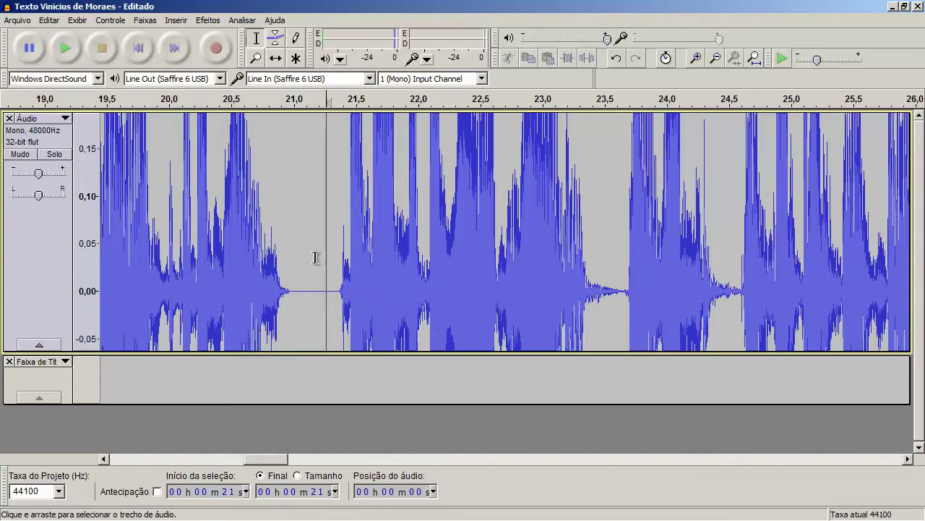
ctrl+scroll(314, 259, down, 1)
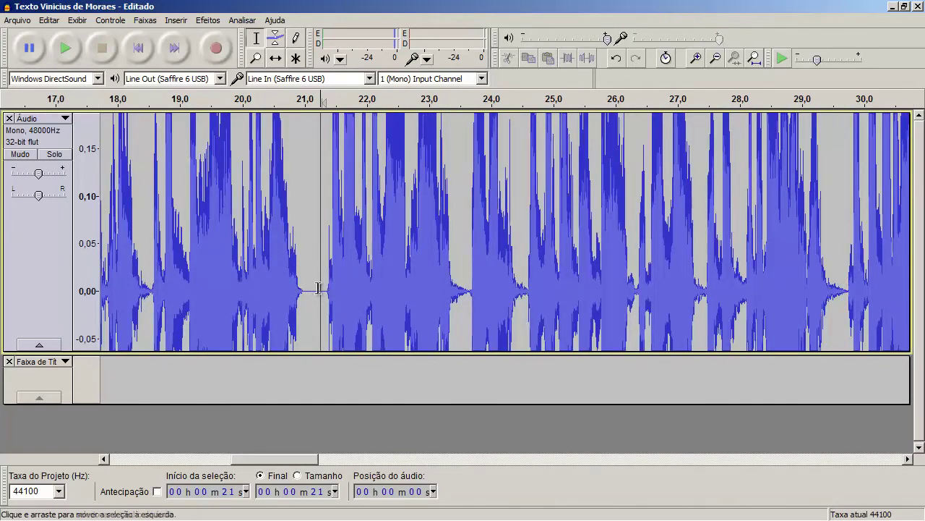
click(308, 289)
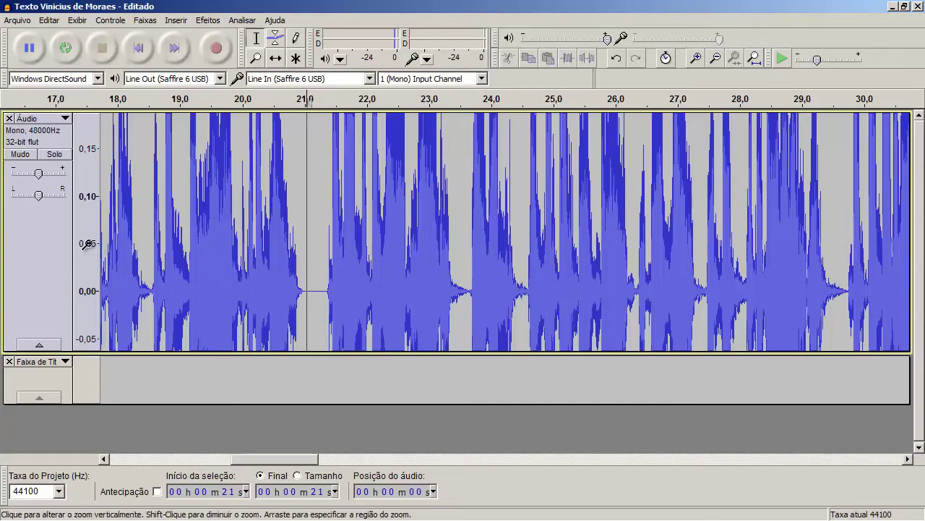
shift+click(88, 245)
shift+click(87, 245)
shift+click(87, 245)
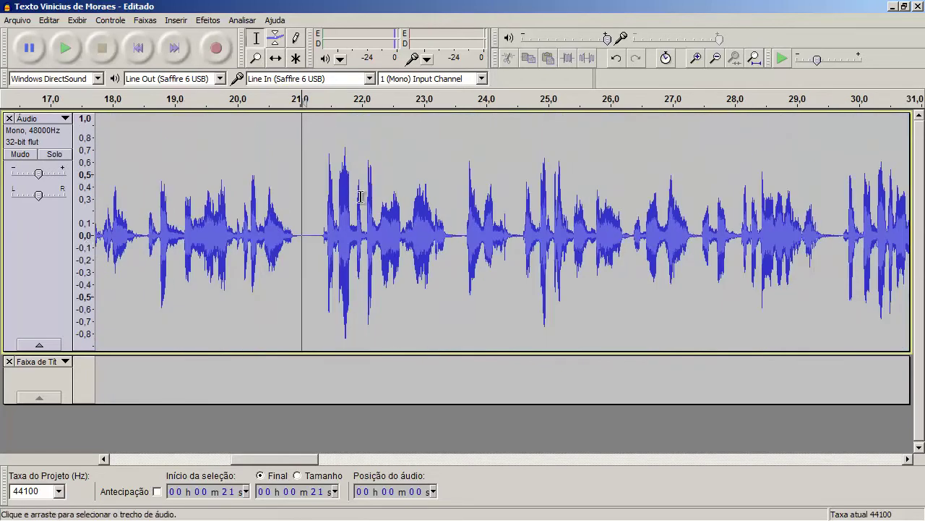
click(324, 226)
key(space)
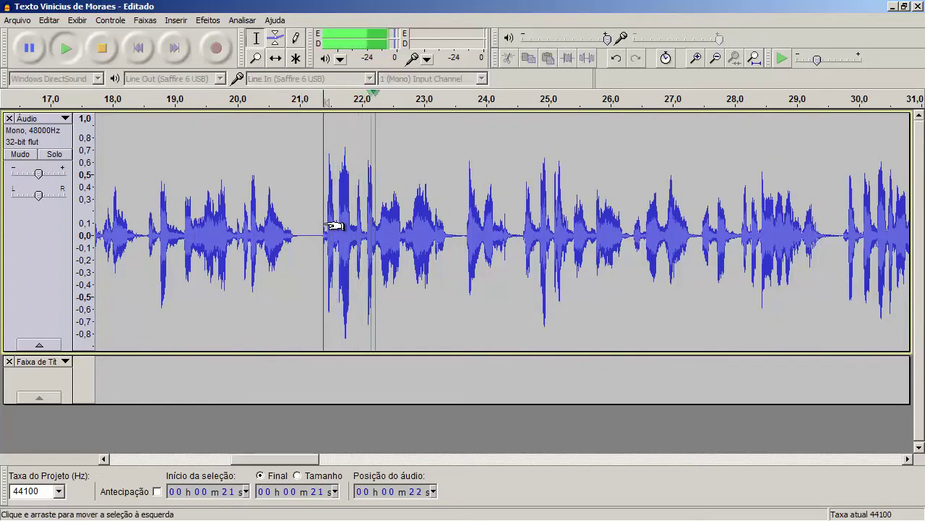
key(space)
click(244, 248)
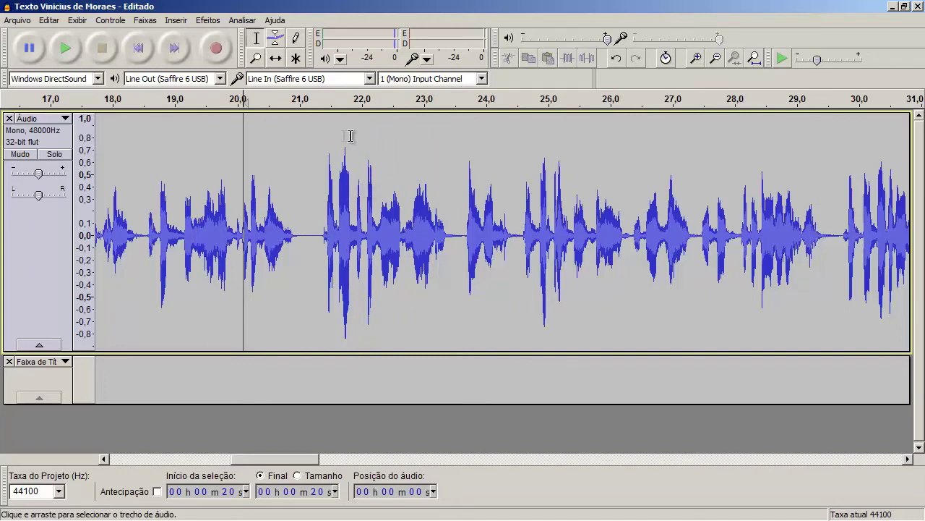
Compress the phrase from about 9.7 to 12.3 seconds with the compressor threshold set to -25 dB.
click(271, 214)
ctrl+scroll(287, 230, down, 2)
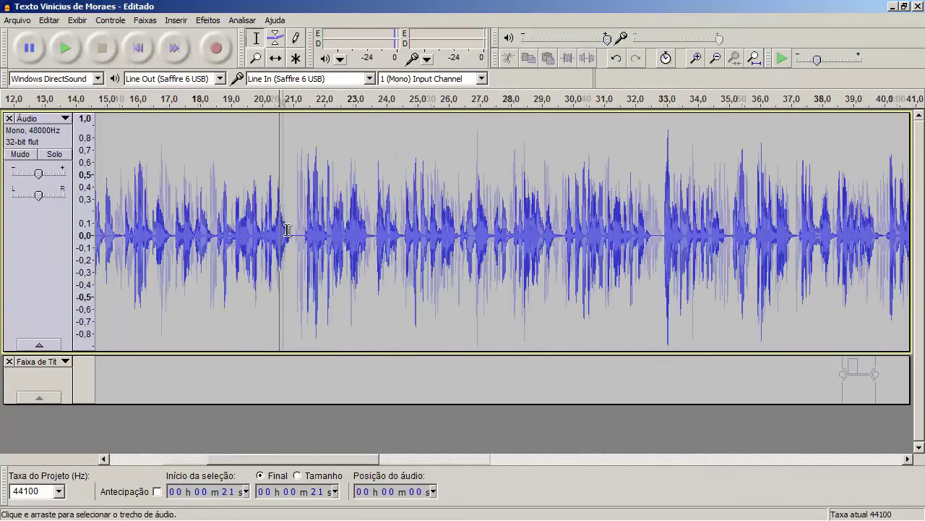
click(119, 226)
ctrl+scroll(119, 227, up, 2)
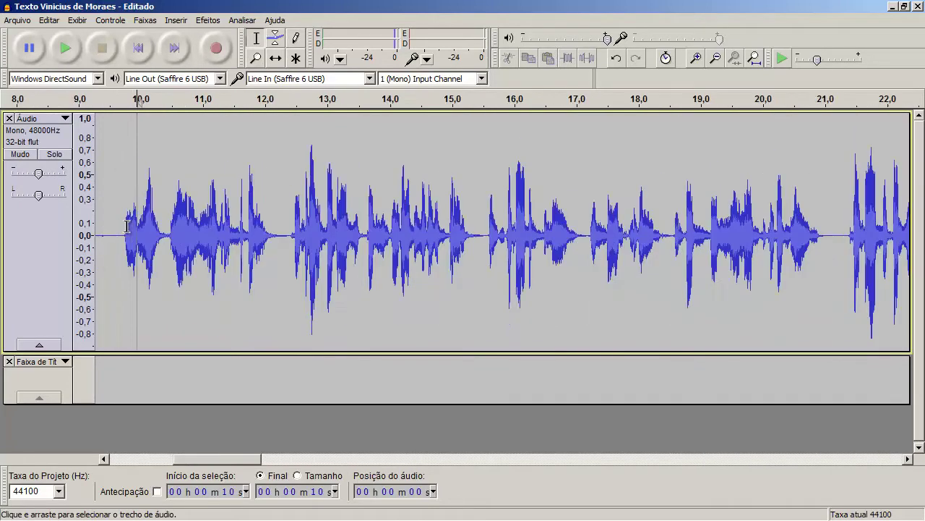
drag(121, 220, 284, 214)
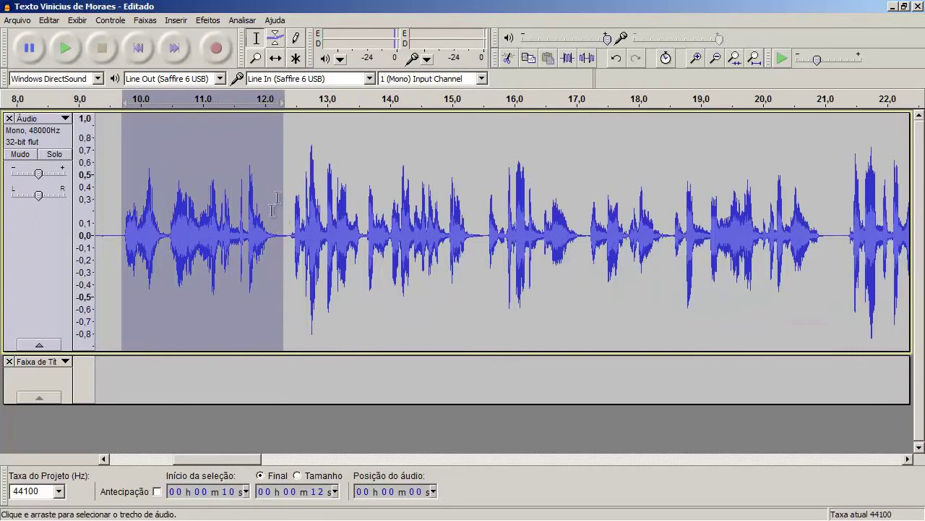
click(209, 21)
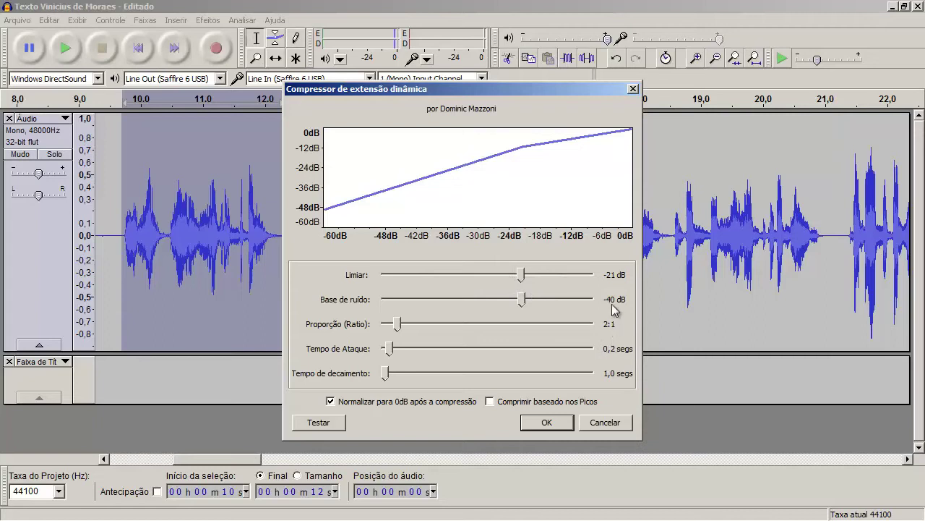
mouse_move(522, 275)
mouse_down()
mouse_move(534, 275)
mouse_move(522, 276)
mouse_up()
drag(516, 273, 506, 273)
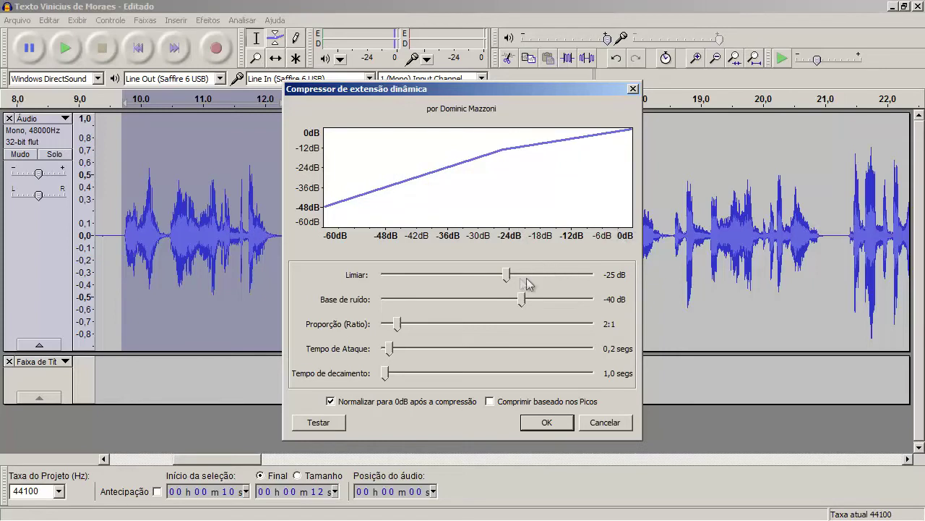
drag(506, 275, 507, 275)
click(548, 429)
click(548, 424)
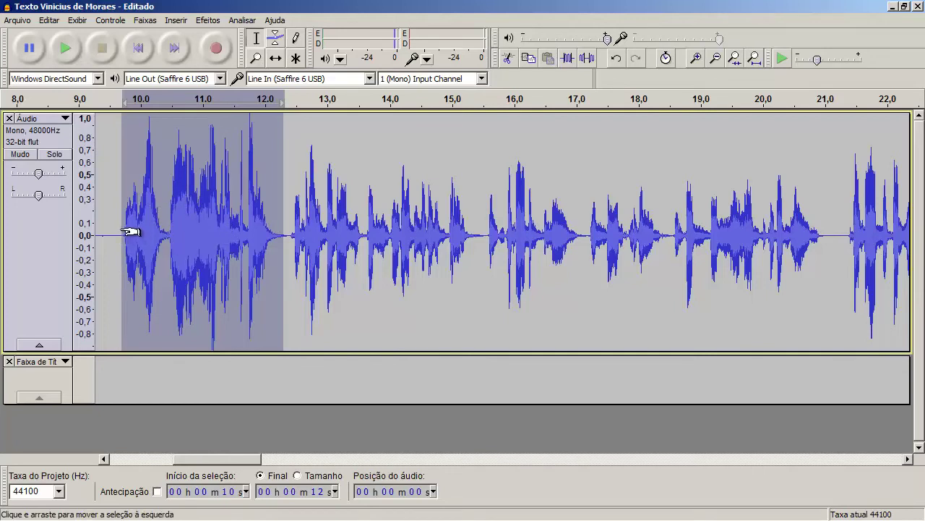
Play back the compressed phrase, undo and redo the compression to compare both versions, and leave the compression undone.
key(space)
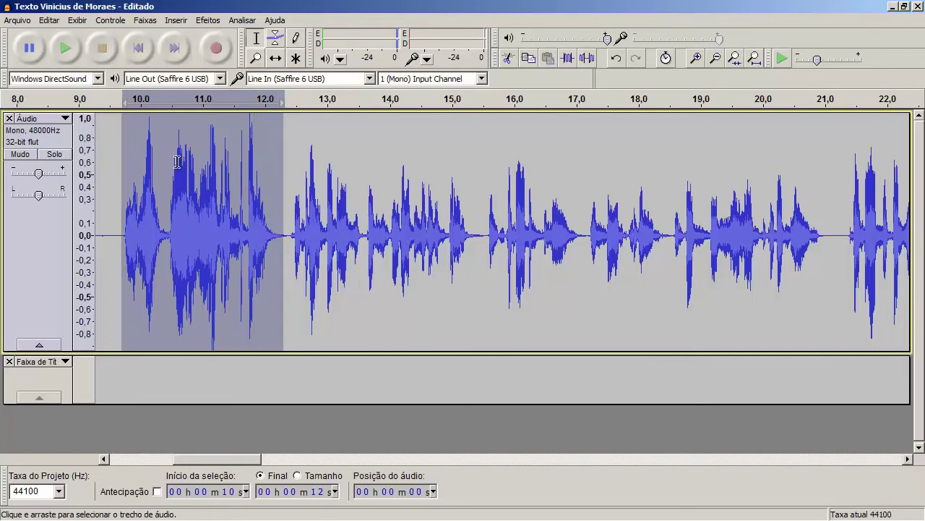
click(255, 195)
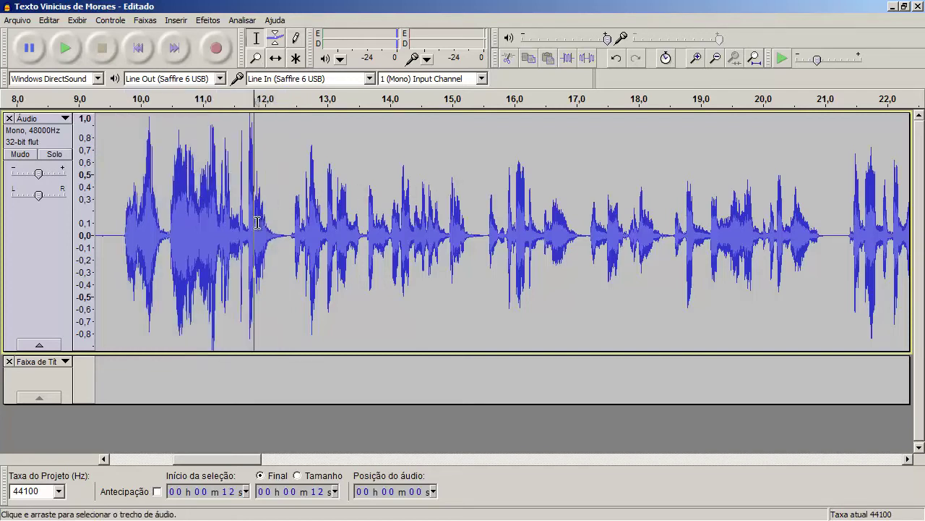
key(ctrl+z)
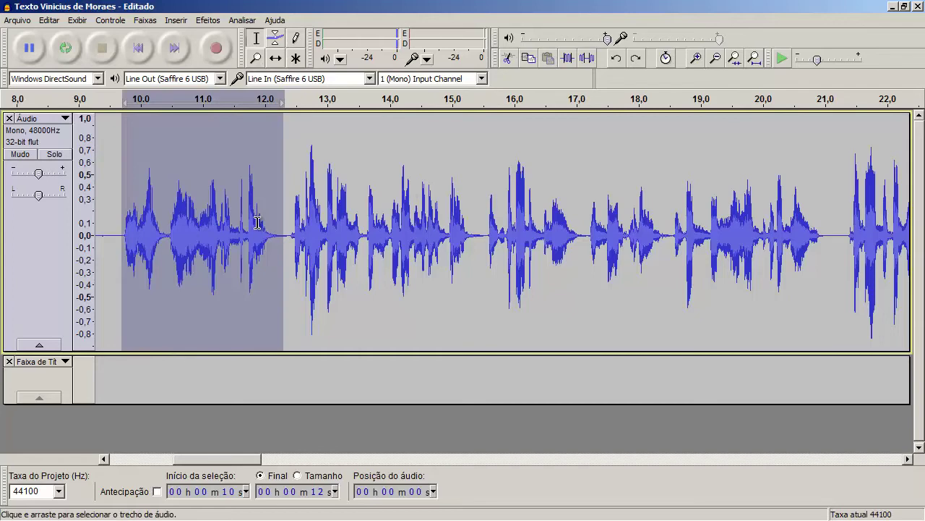
click(49, 21)
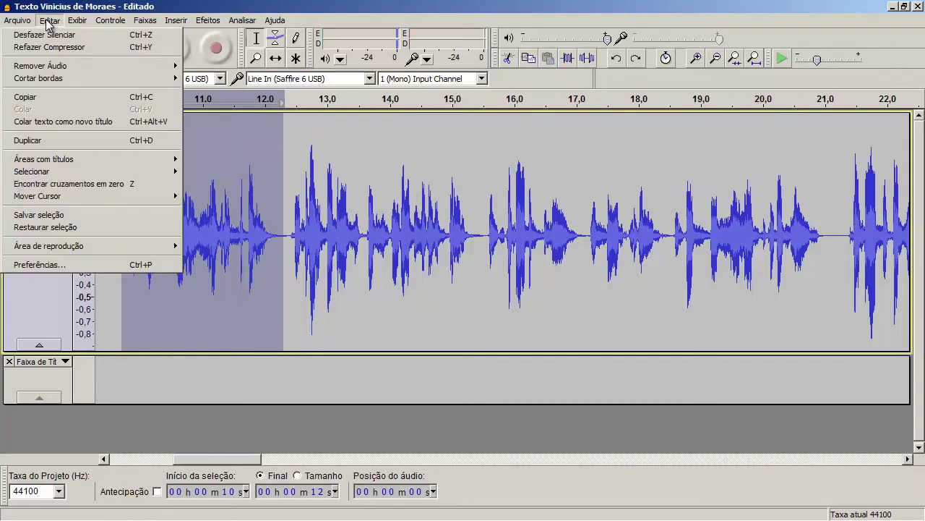
click(72, 45)
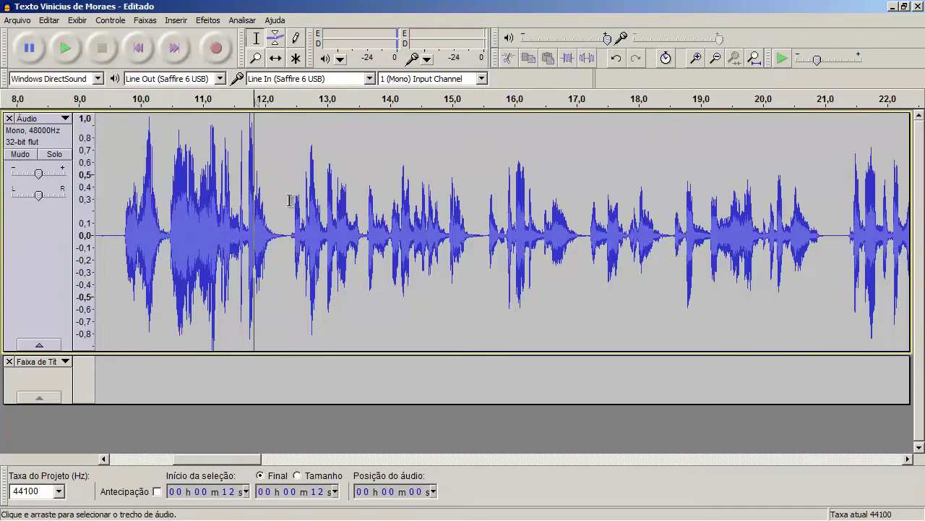
key(ctrl+z)
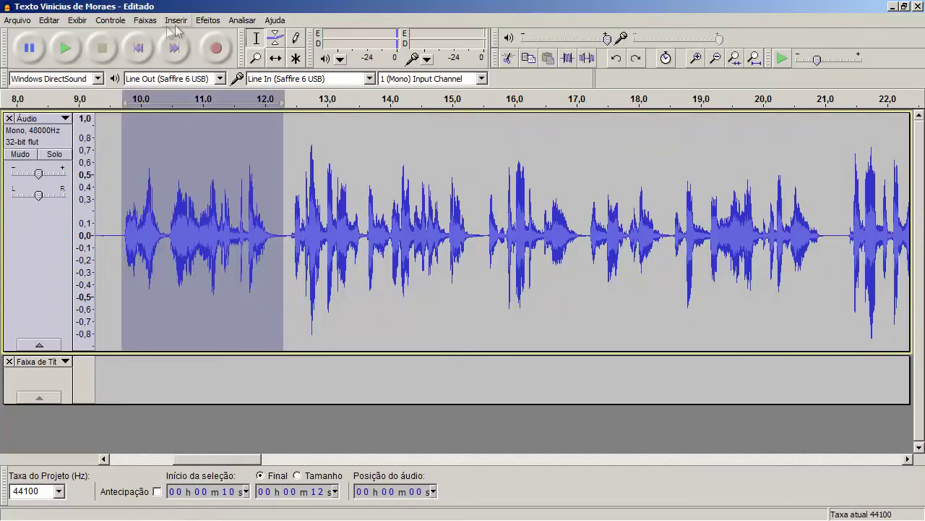
Compress the same selected phrase with the compressor threshold set to -13 dB.
click(208, 20)
click(285, 112)
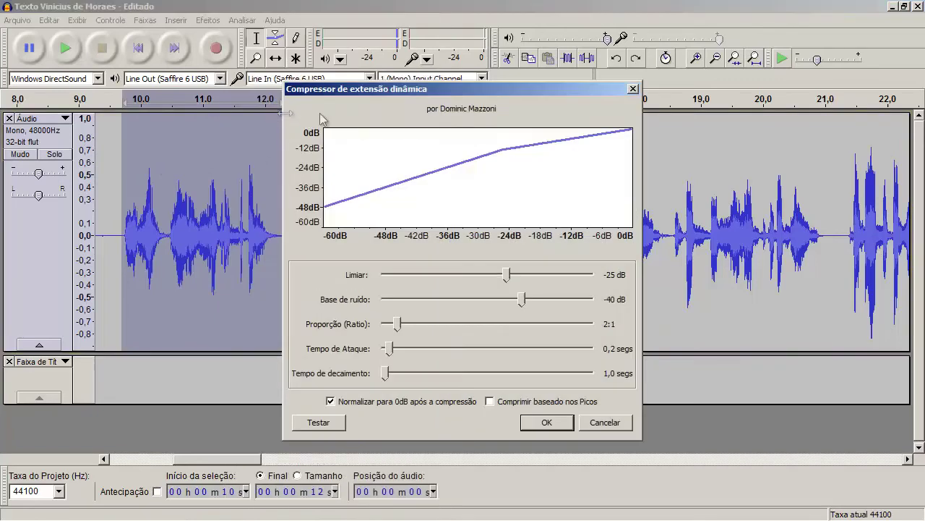
drag(509, 277, 550, 276)
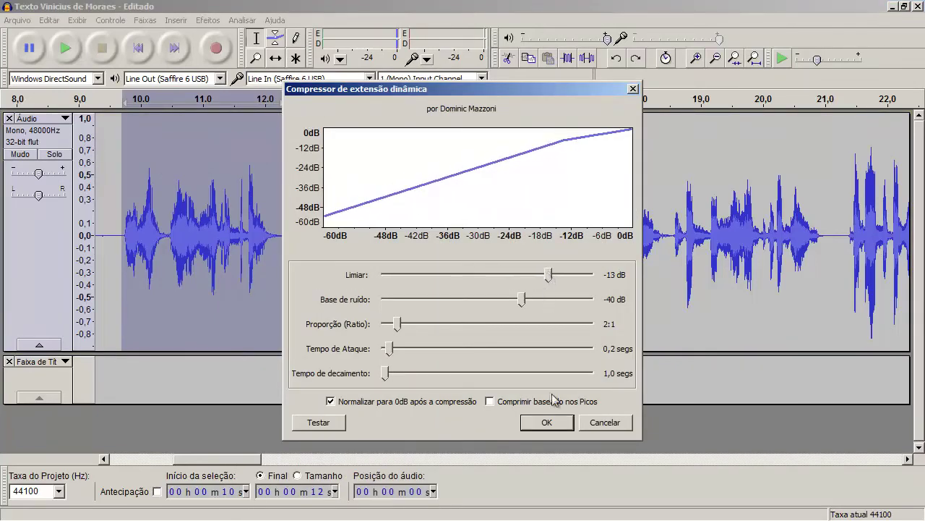
click(546, 422)
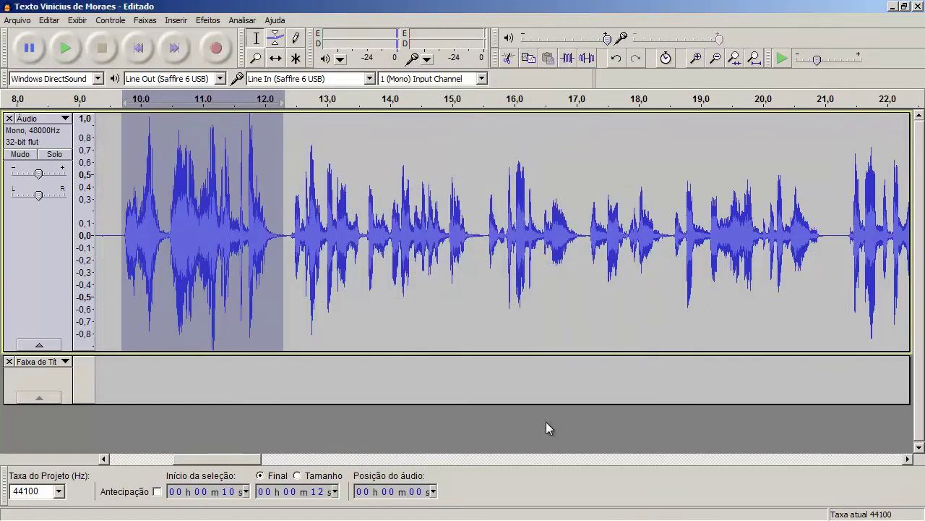
Play the compressed phrase from about 9.8 seconds and undo its compression.
click(127, 223)
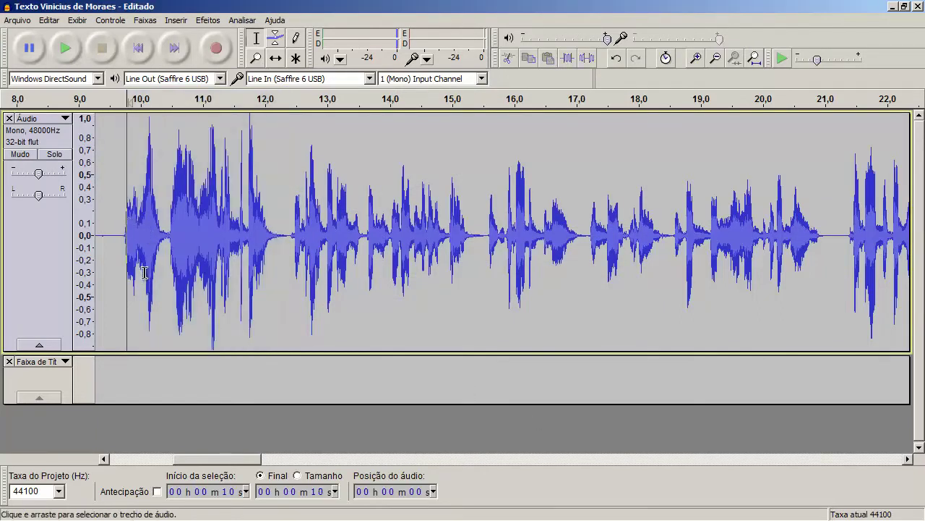
key(space)
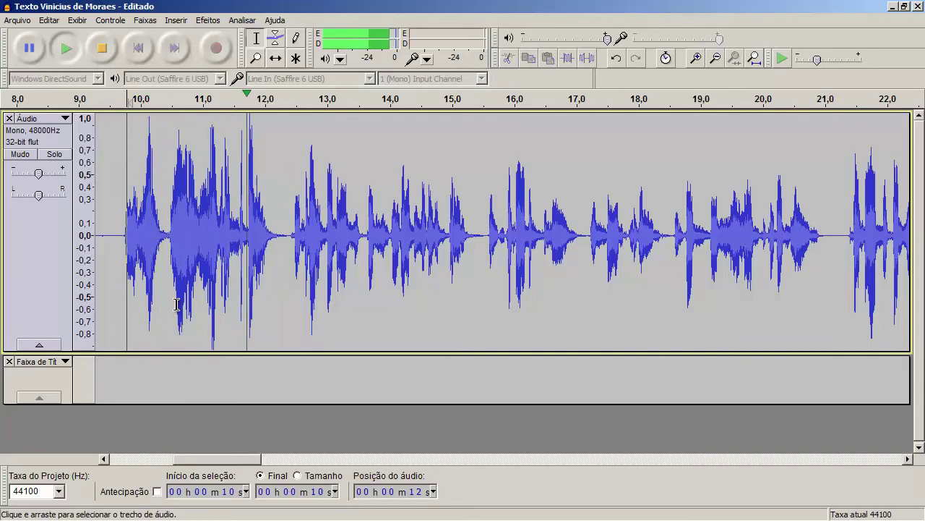
key(space)
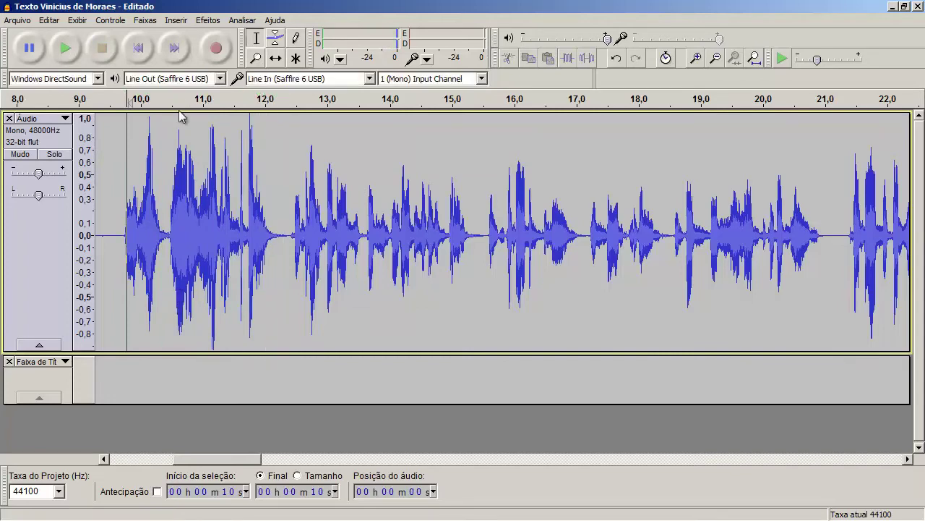
key(ctrl+z)
click(209, 21)
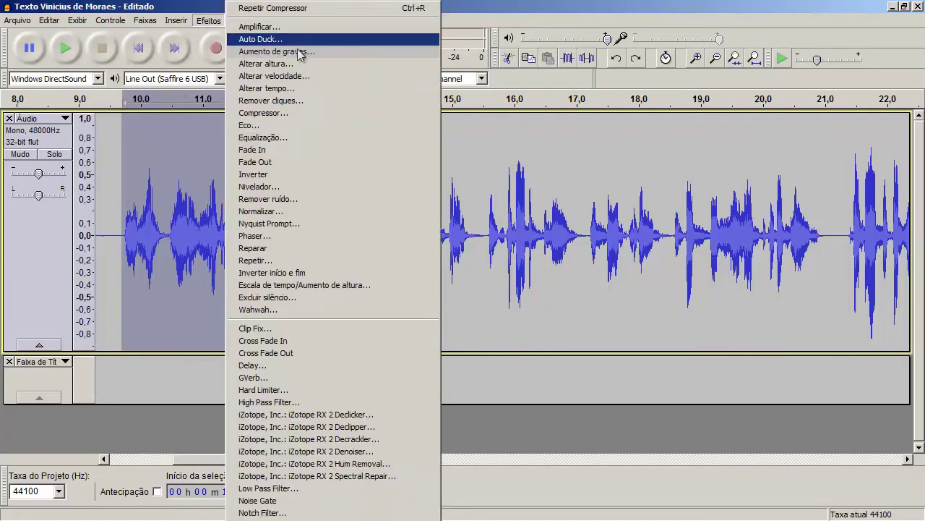
click(298, 113)
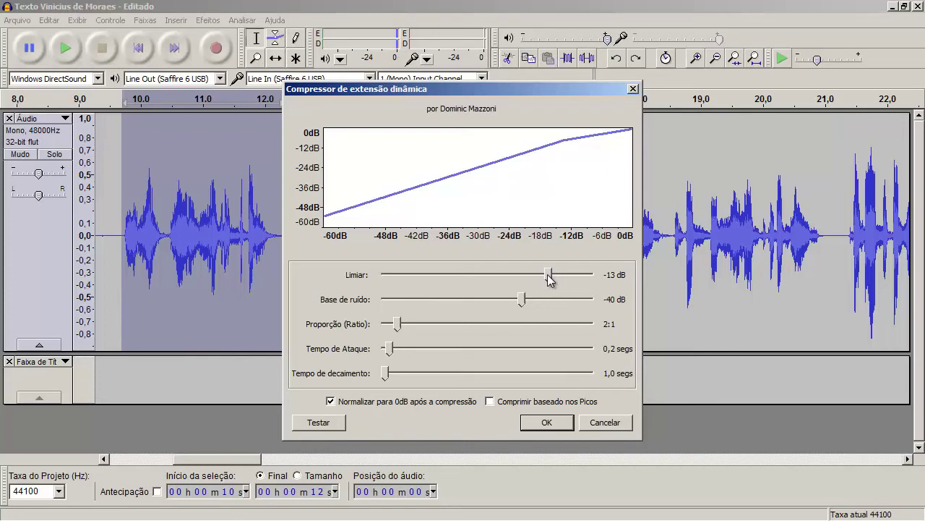
drag(549, 276, 553, 275)
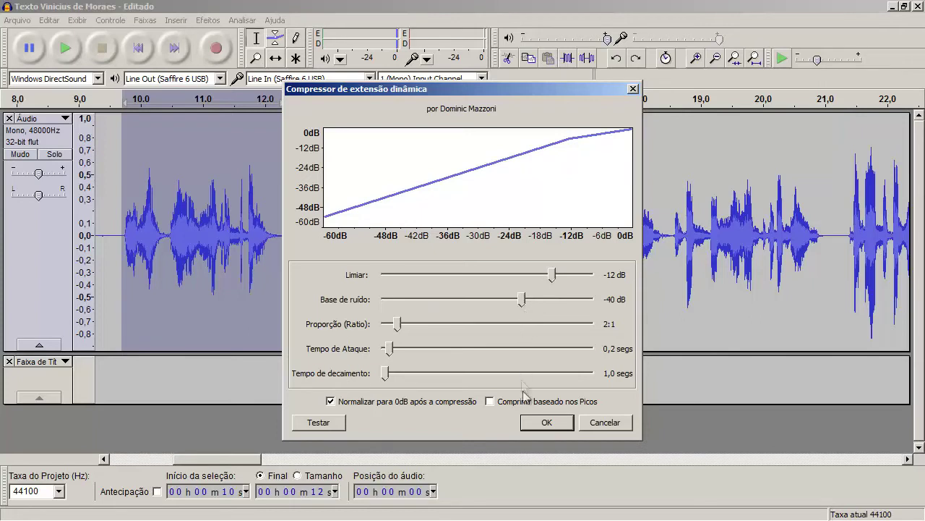
click(571, 425)
Compress the entire audio with a -13 dB threshold, -40 dB noise floor and 2:1 ratio.
click(311, 224)
key(ctrl+a)
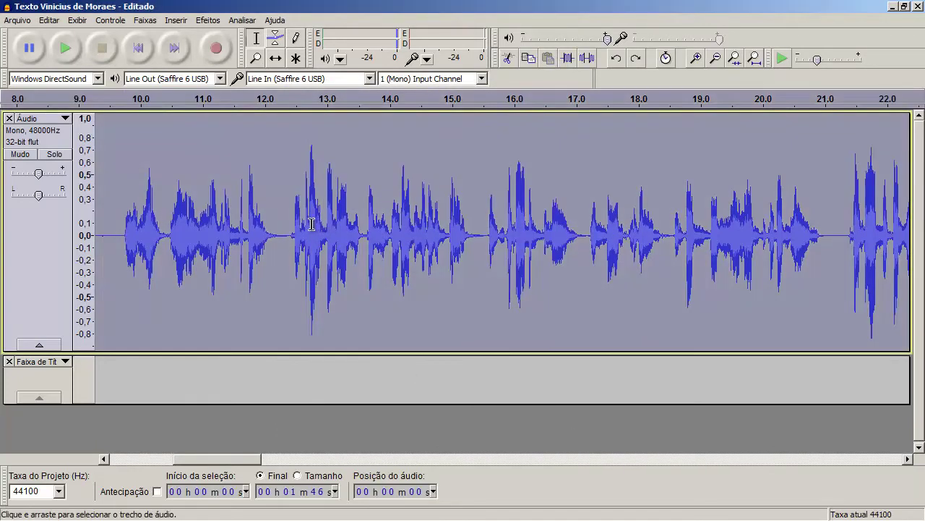
click(216, 22)
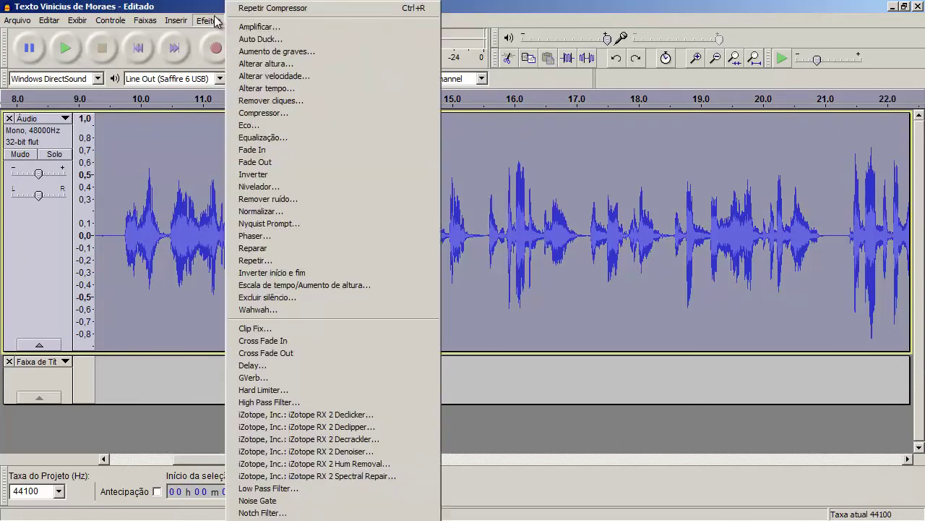
click(279, 117)
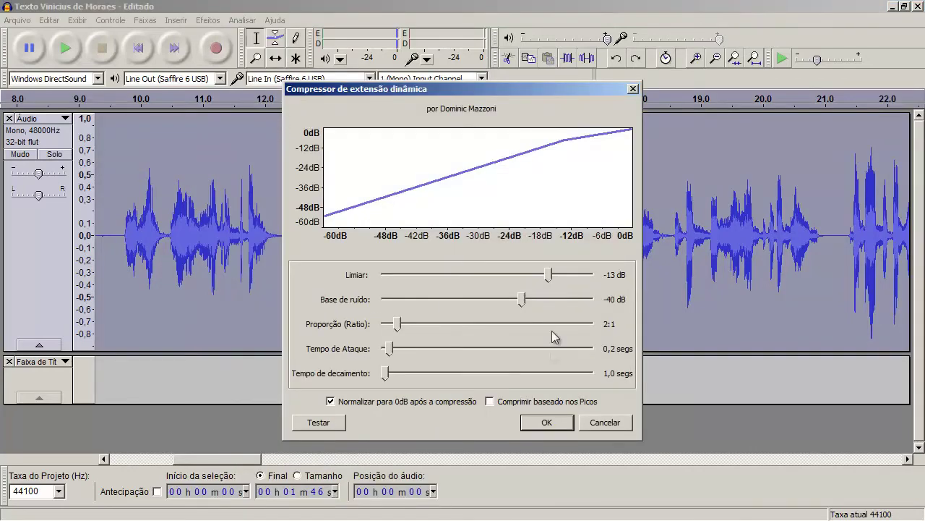
click(540, 425)
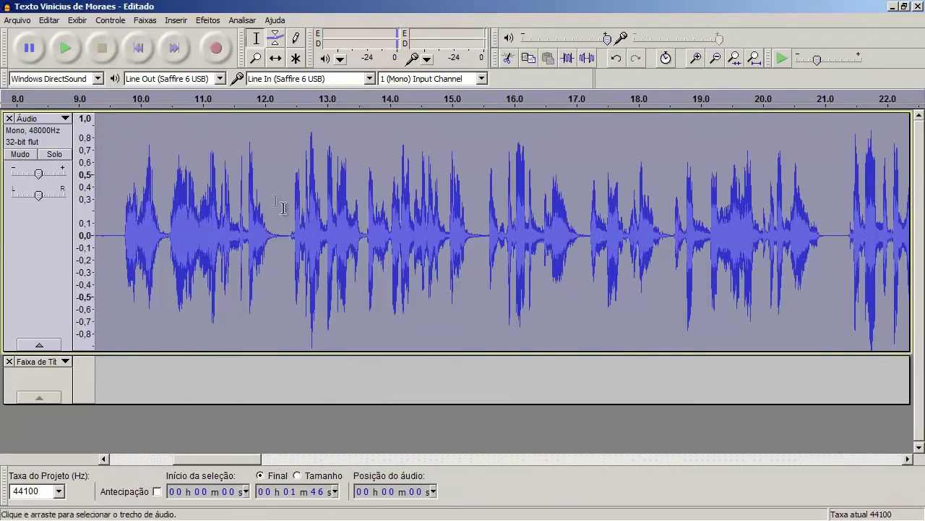
Play the compressed recording from about 9.7 seconds to check the more even speech level.
click(361, 232)
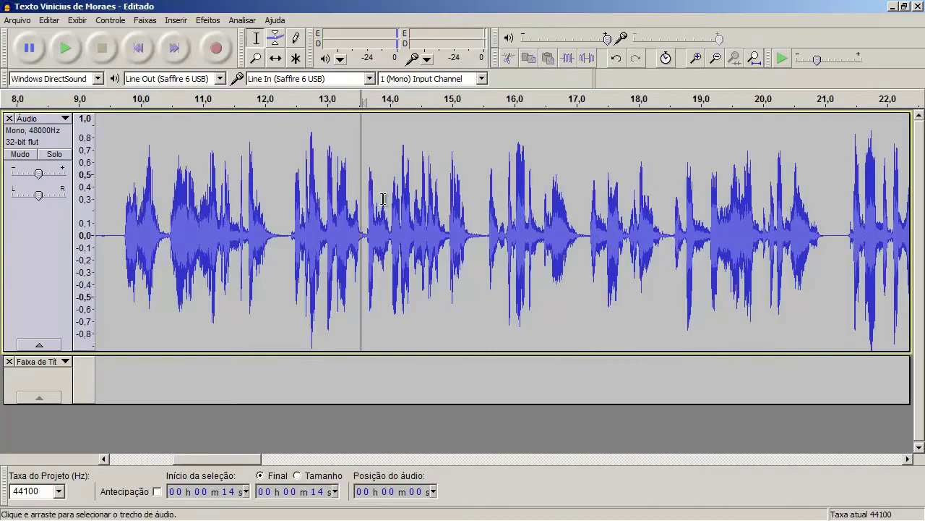
click(123, 262)
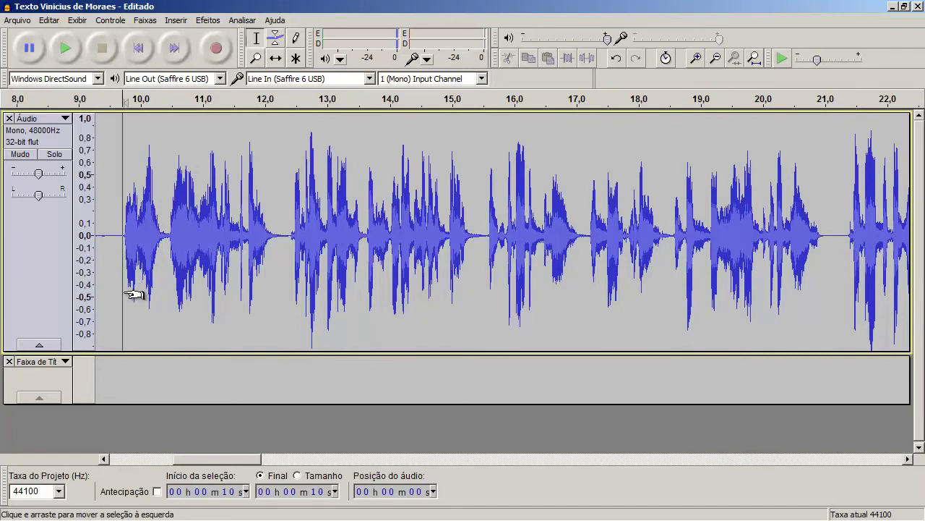
key(space)
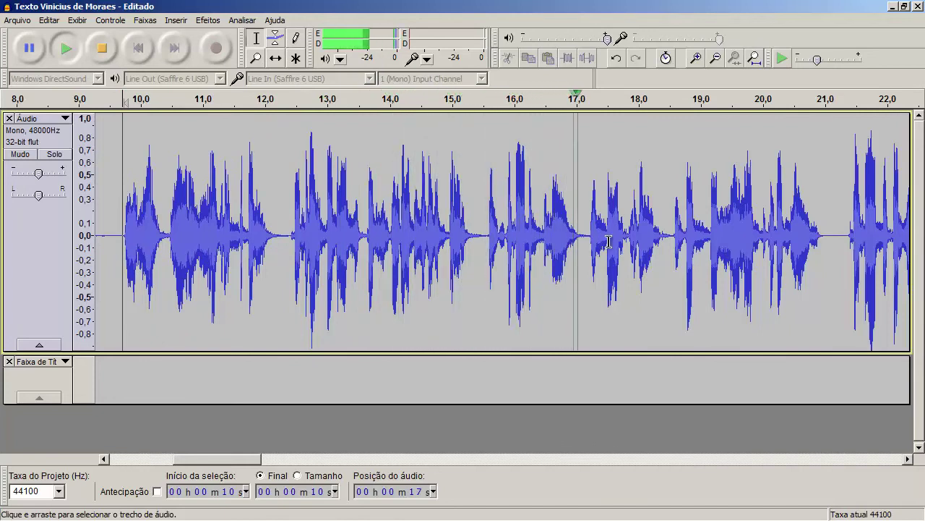
key(space)
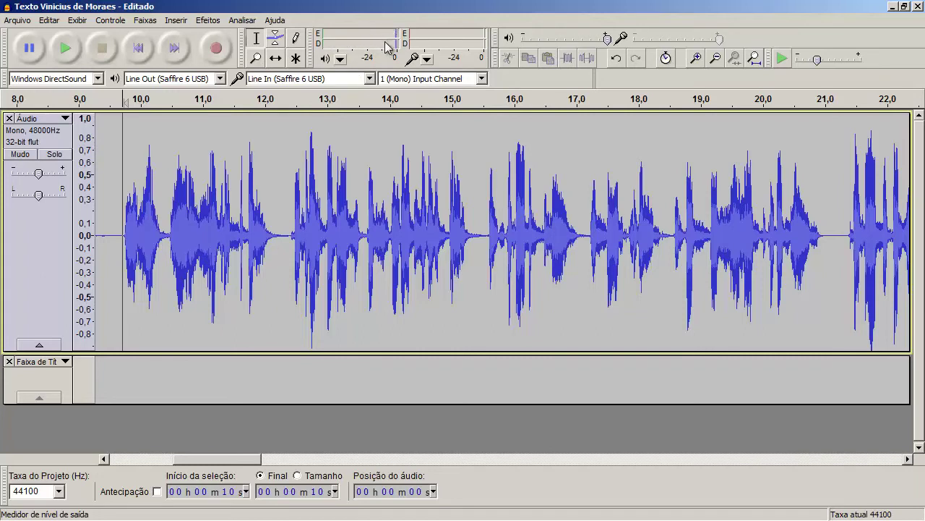
Examine the waveform of the whole compressed recording and play it from about 14 seconds.
click(457, 242)
scroll(461, 240, down, 3)
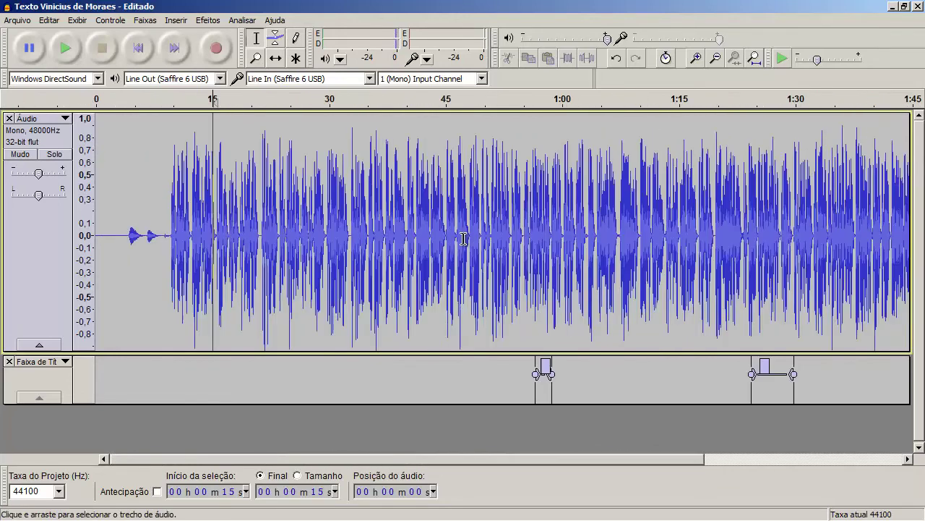
scroll(463, 239, down, 1)
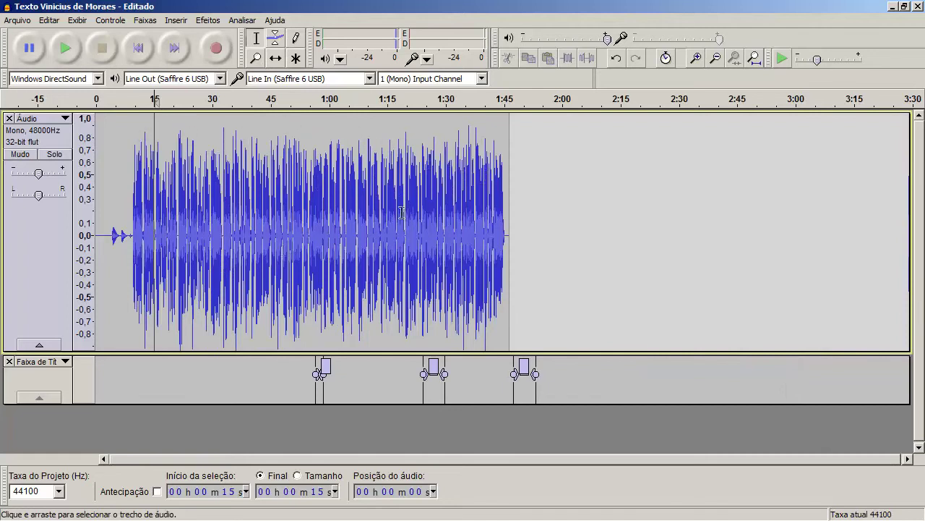
click(151, 244)
key(space)
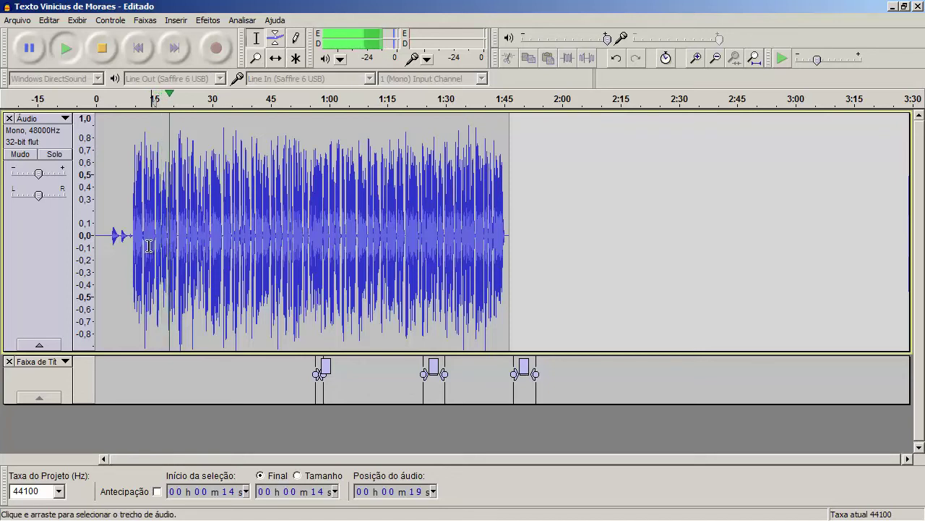
Play the quiet passage from about 8.5 seconds, just before the first spoken phrase, to check for leftover noise.
click(130, 260)
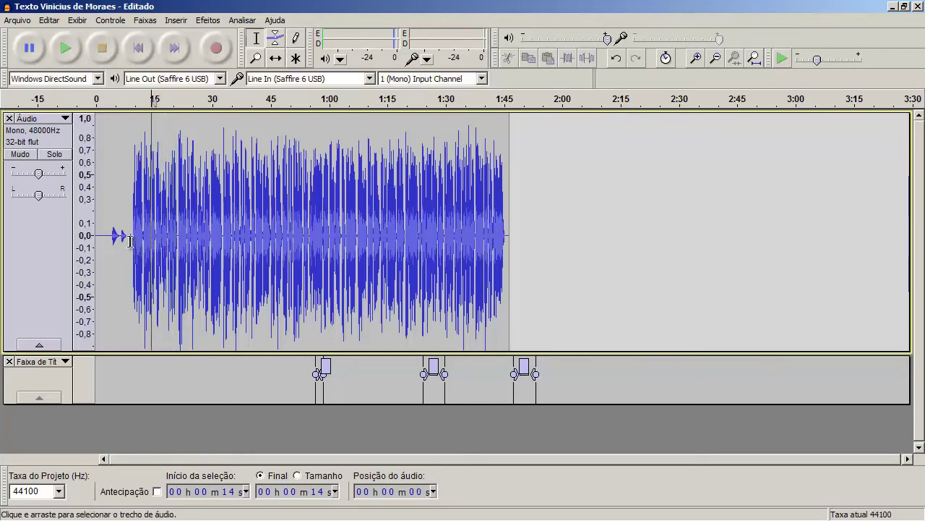
key(ctrl+1)
key(ctrl+1)
key(ctrl+1)
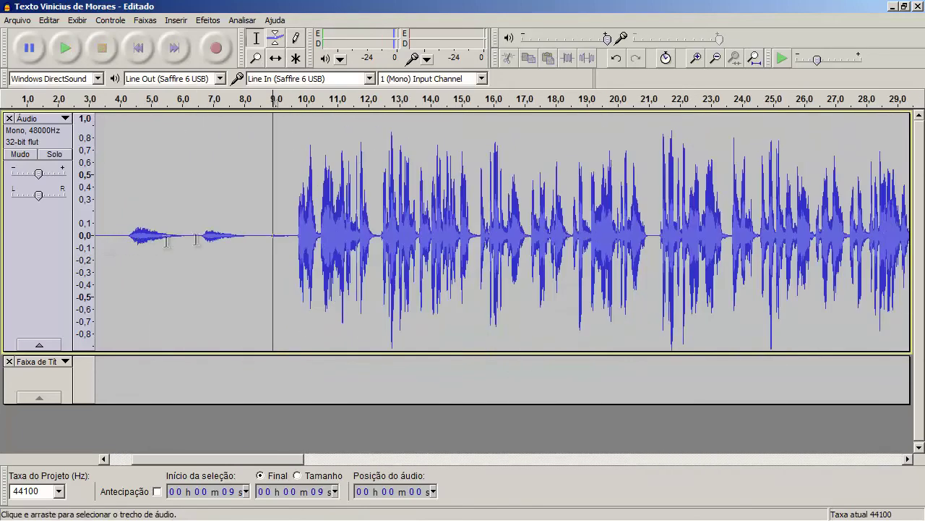
mouse_move(125, 233)
mouse_down()
mouse_move(99, 232)
mouse_move(110, 232)
mouse_up()
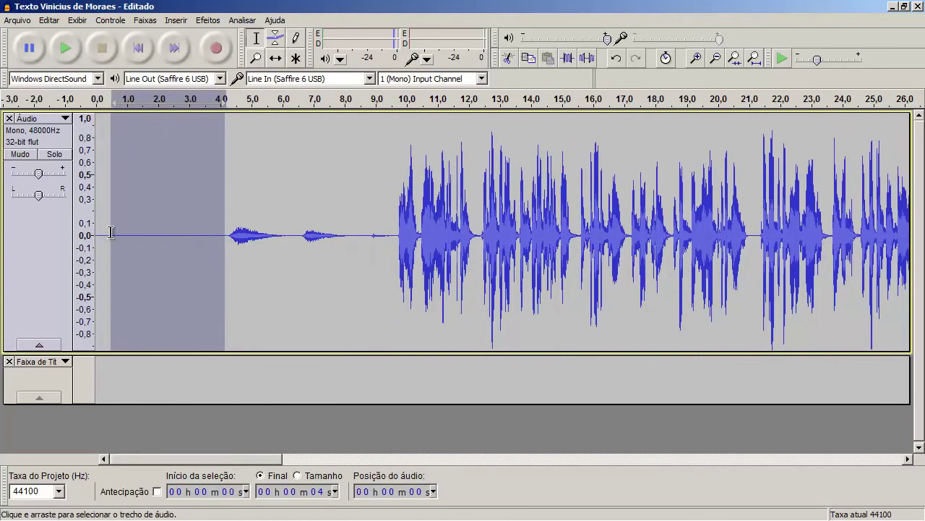
click(359, 234)
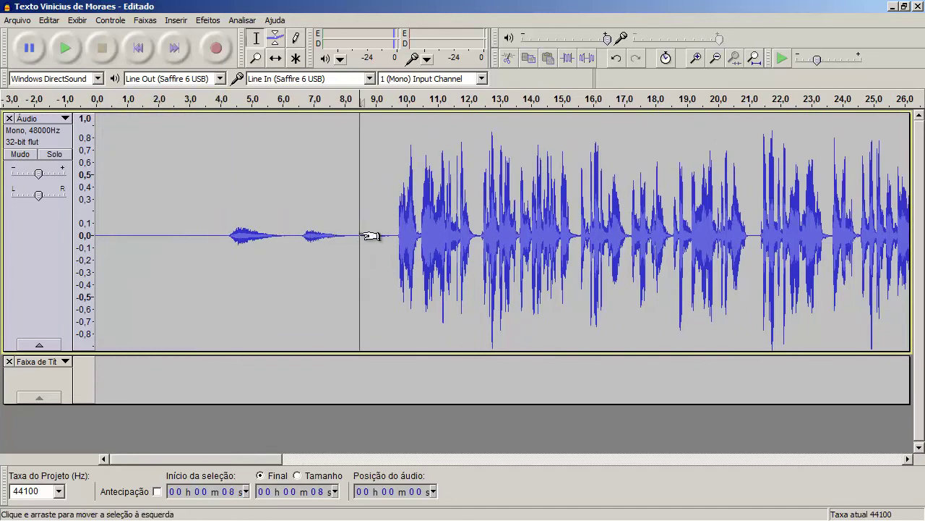
key(space)
key(space)
Silence everything before the first spoken phrase, from the start of the track to about 9.6 seconds.
click(393, 239)
mouse_move(395, 235)
mouse_down()
mouse_move(377, 236)
mouse_move(394, 234)
mouse_up()
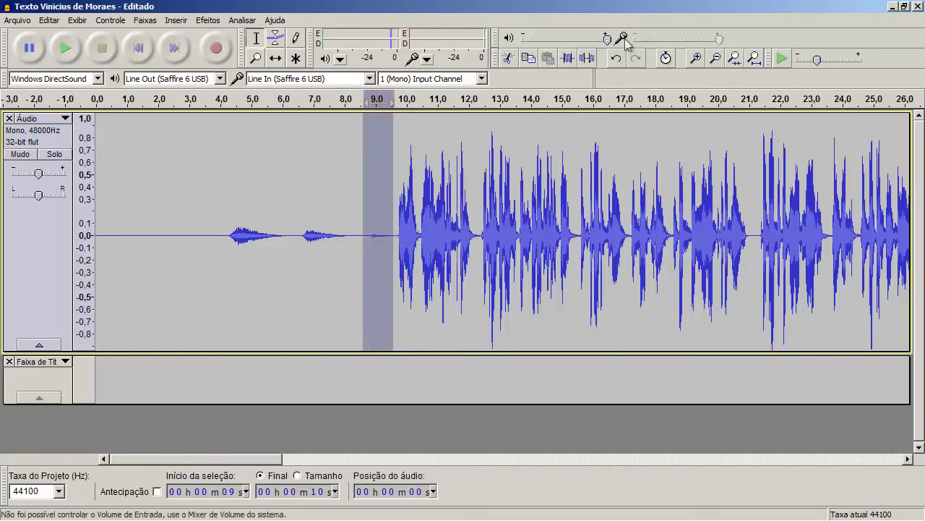
drag(363, 236, 42, 237)
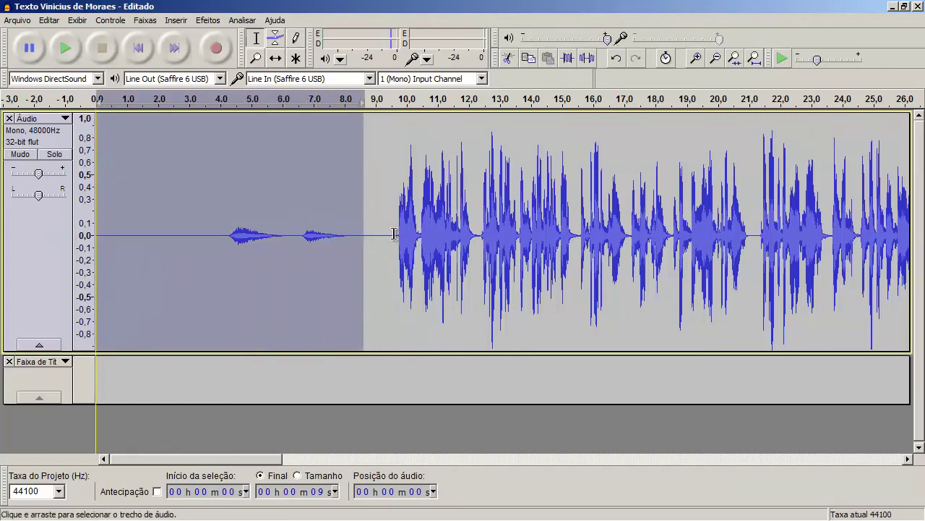
drag(397, 233, 31, 238)
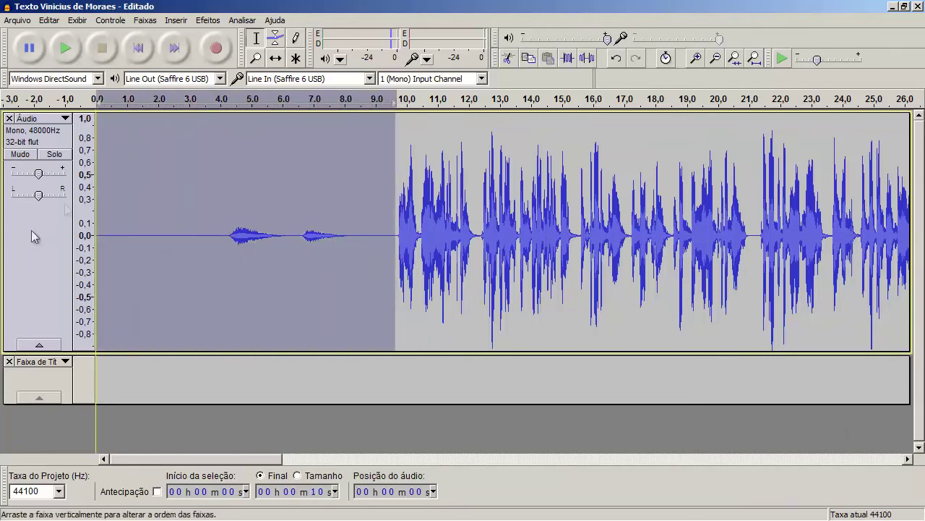
click(587, 58)
Delete the first 8.3 seconds or so of silence and play the shortened recording from its start.
click(279, 269)
drag(352, 241, 84, 236)
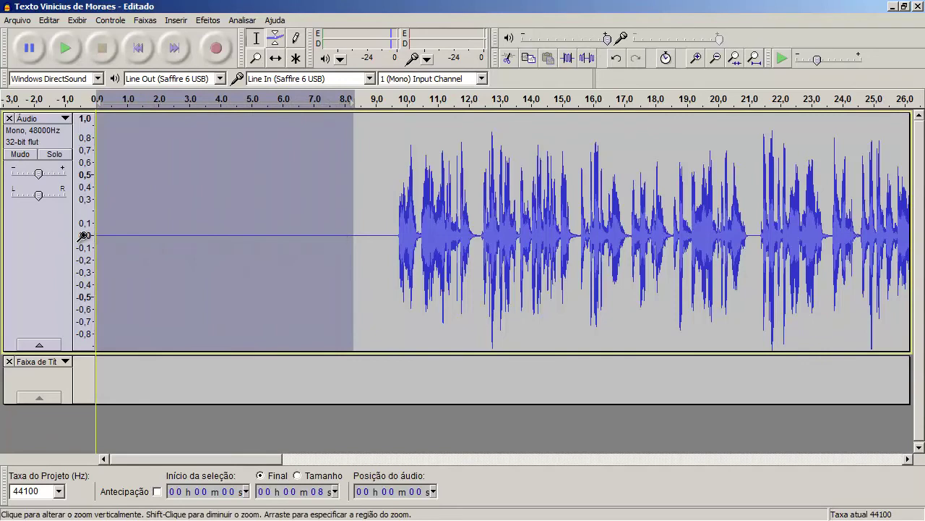
key(Delete)
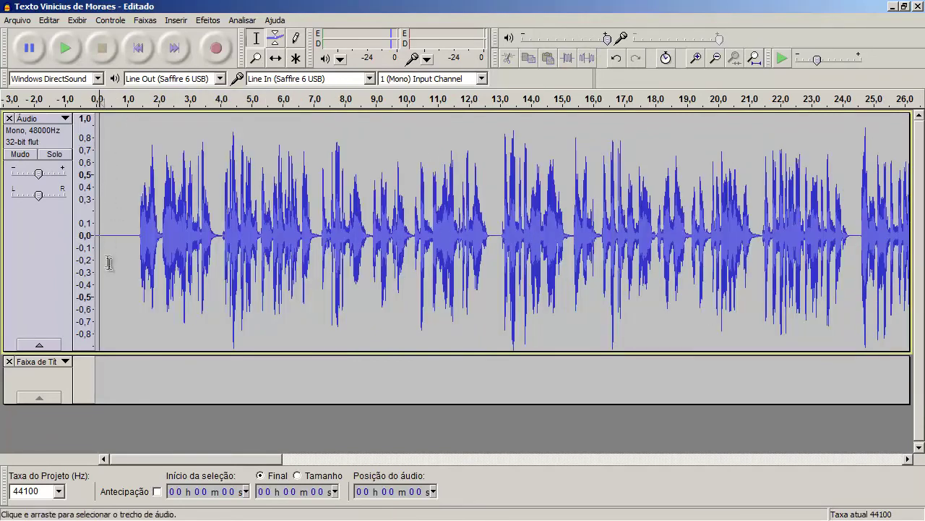
key(space)
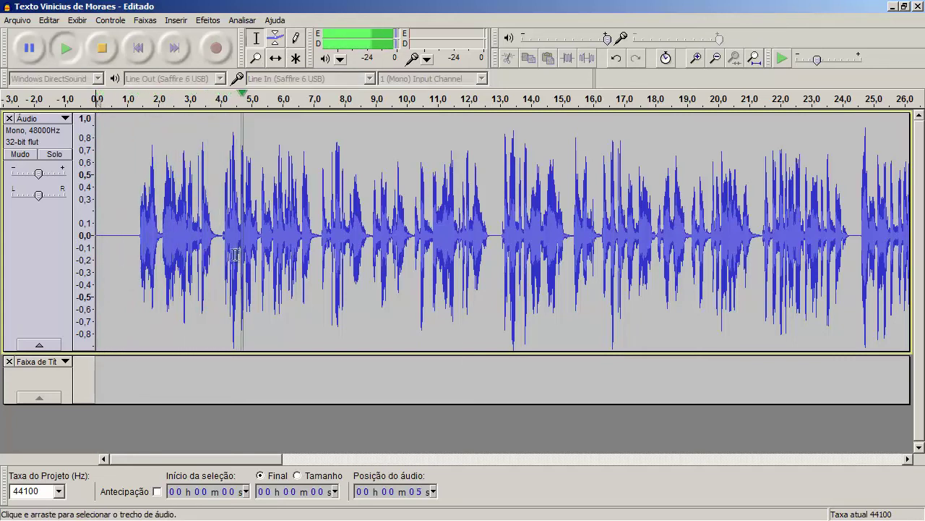
click(313, 210)
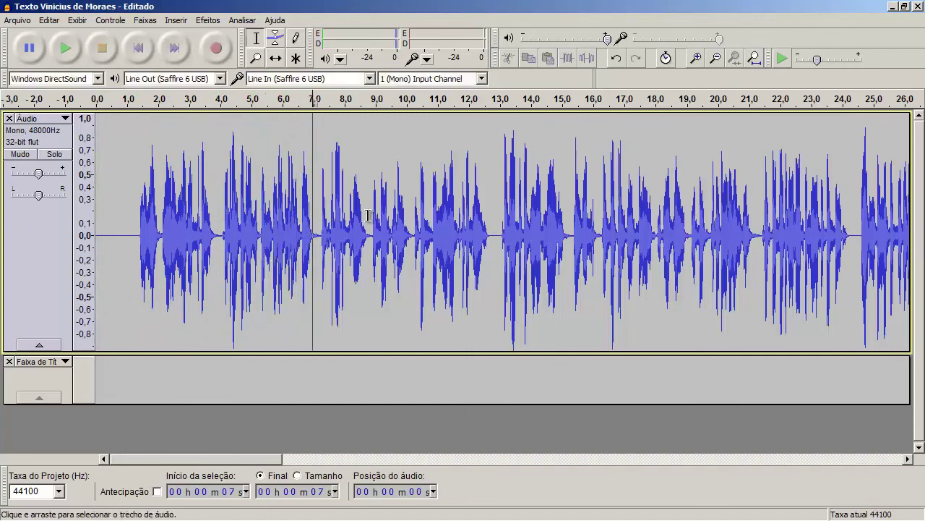
Start an Equalization of the entire audio track, anchoring the curve at 200 Hz and 0 dB and raising 100 Hz to about 6 dB.
double_click(368, 215)
click(209, 20)
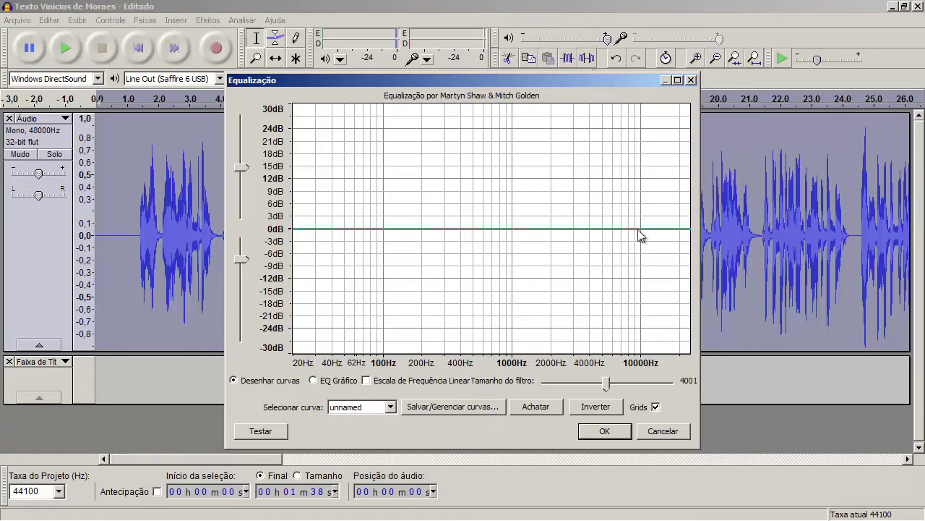
click(422, 229)
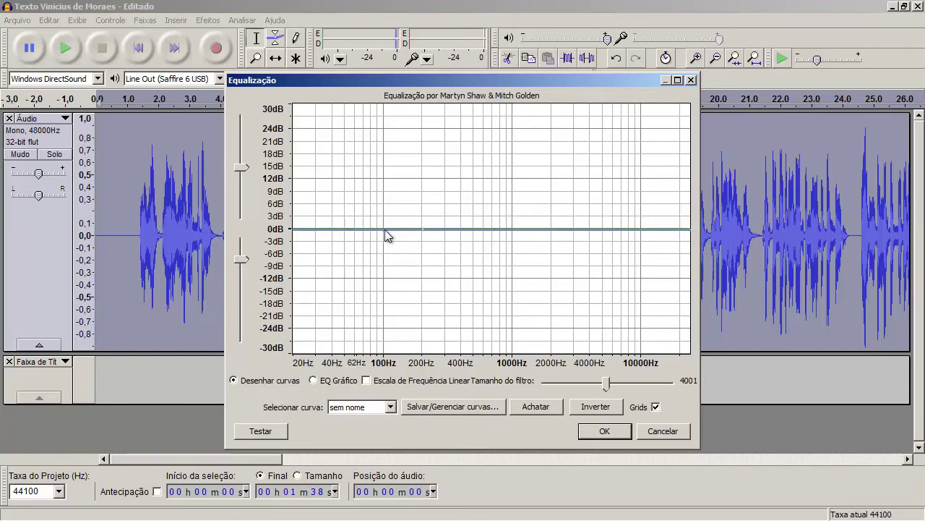
drag(385, 229, 384, 203)
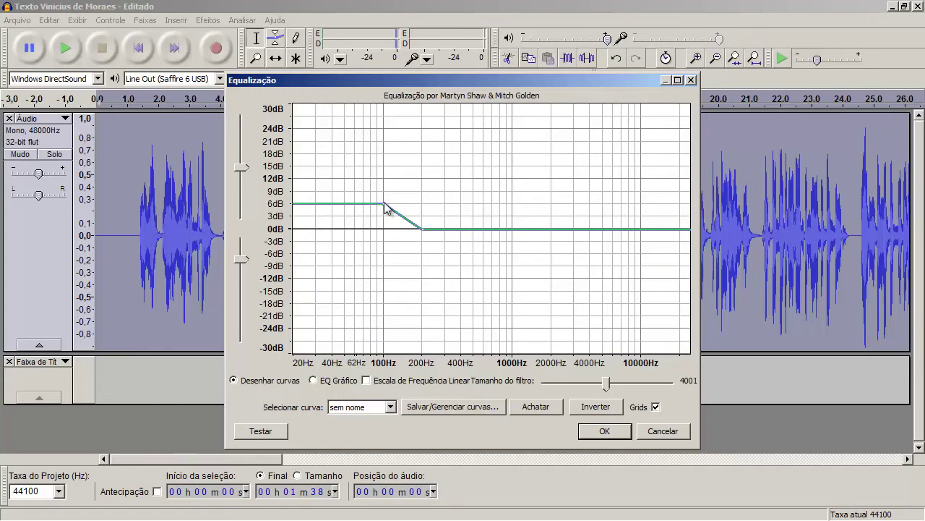
drag(384, 205, 385, 210)
Boost the highs to about 4 dB from roughly 9 kHz, keep 0 dB up to about 6 kHz, and apply the equalization.
drag(618, 230, 641, 210)
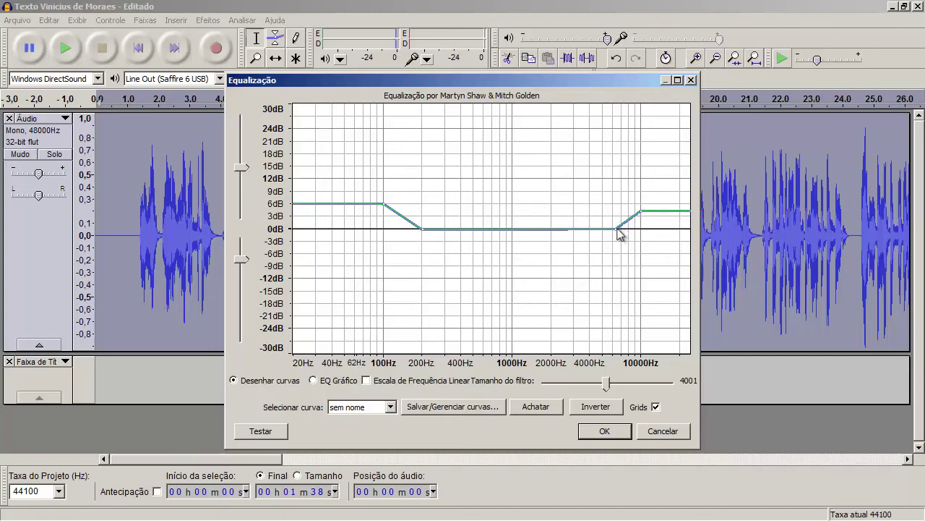
click(615, 233)
drag(640, 211, 636, 211)
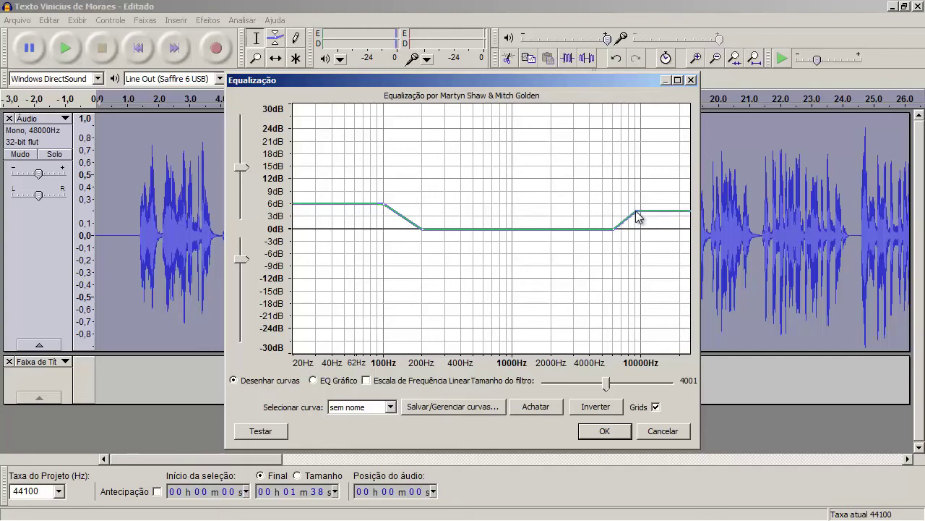
click(605, 431)
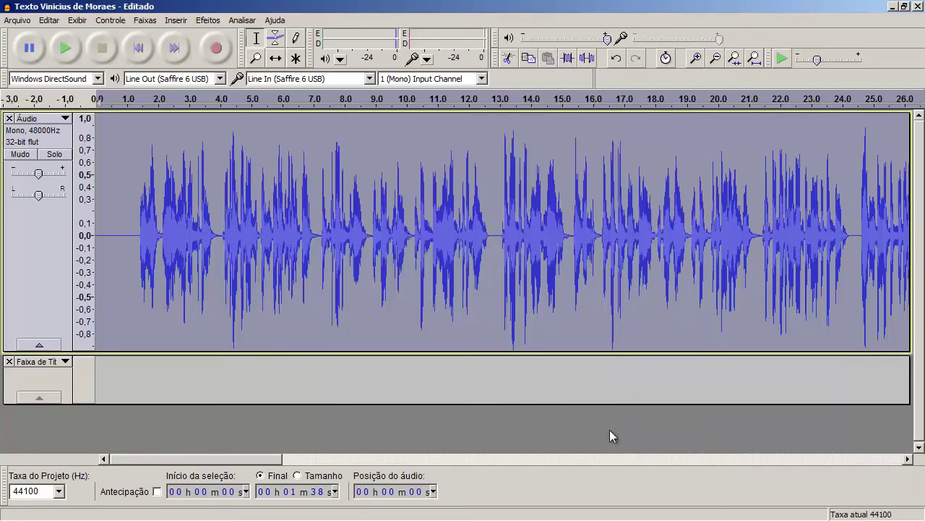
Play the equalized opening from about 1.2 seconds, compare it with the equalization undone, and restore the equalization.
click(133, 233)
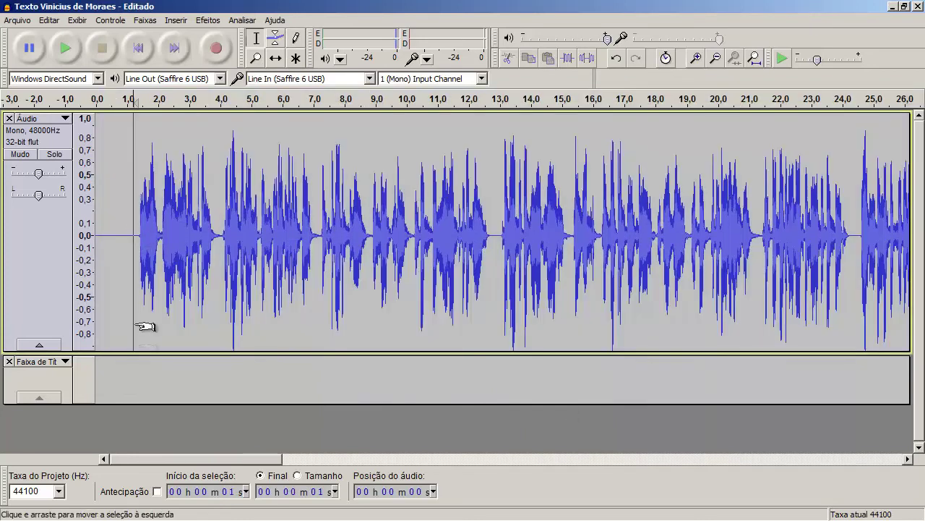
key(space)
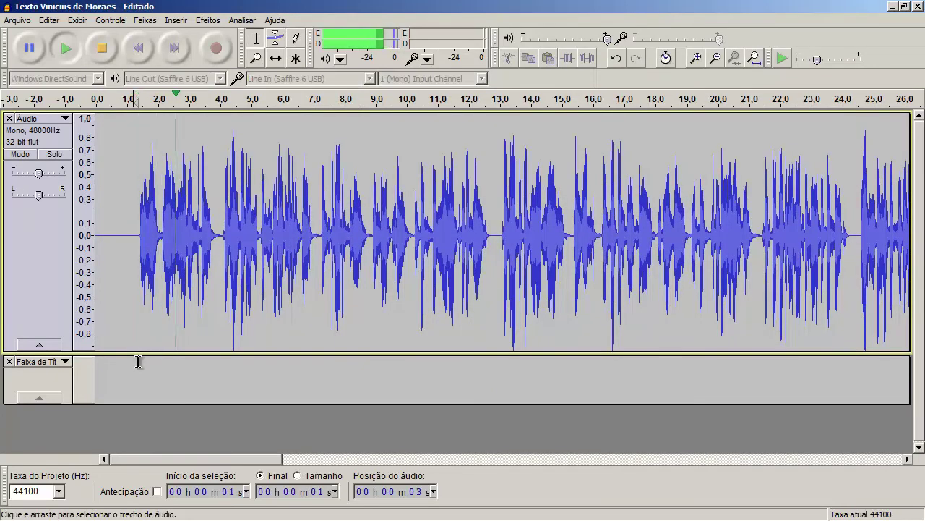
key(space)
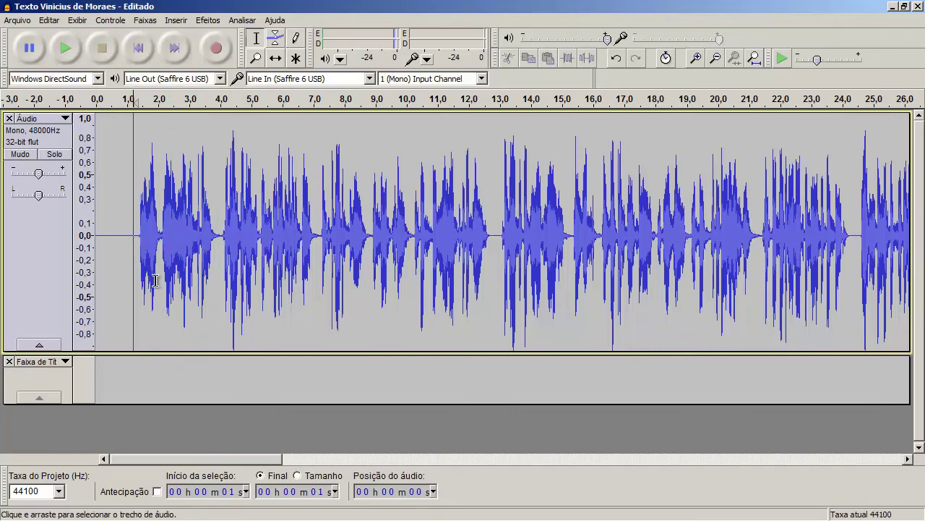
key(space)
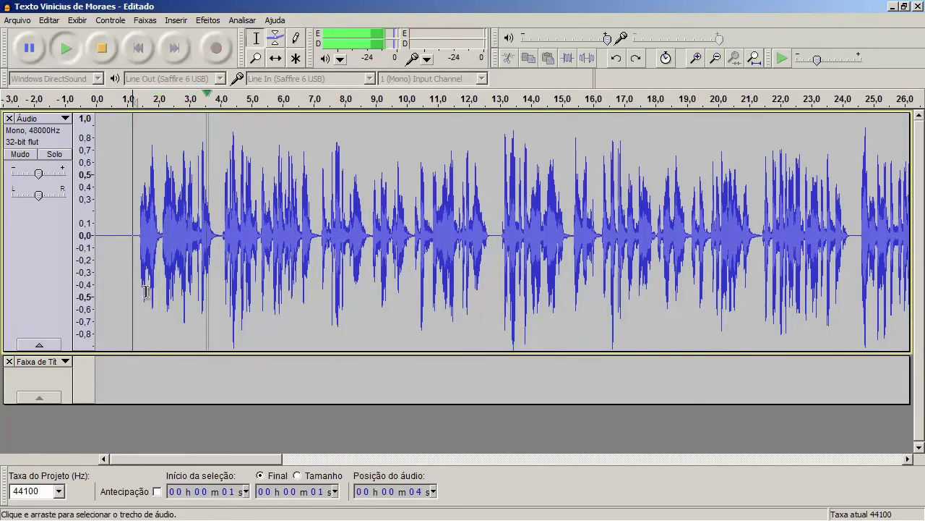
key(space)
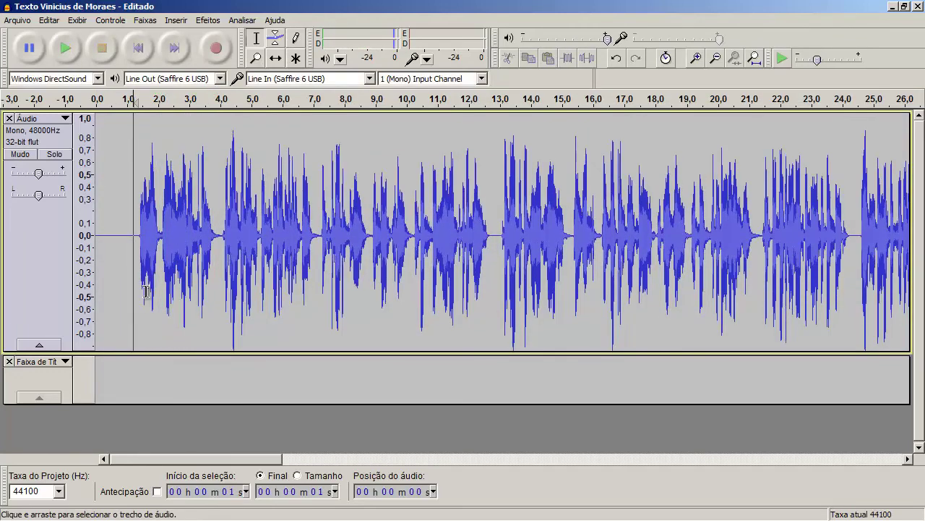
Compare the first phrase once more with the equalization applied and undone, and leave the equalized version in place.
click(138, 298)
key(space)
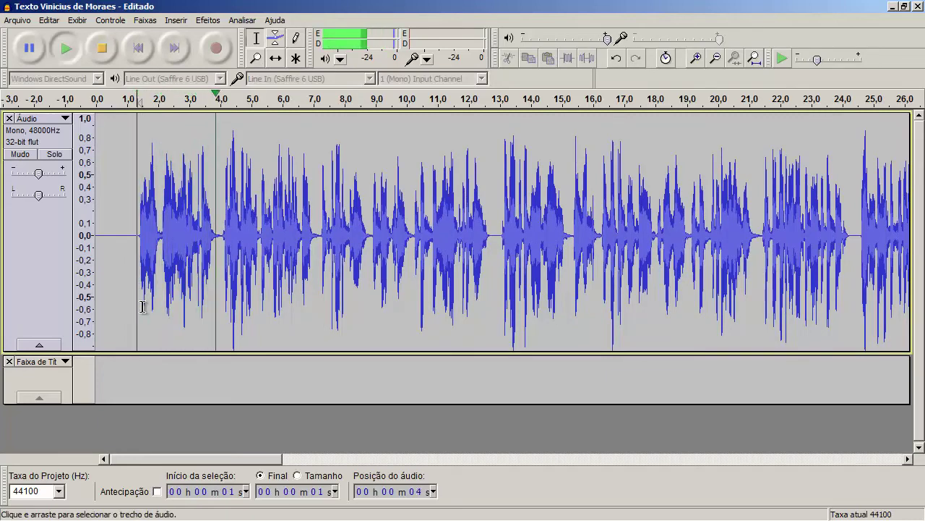
key(space)
click(133, 272)
key(space)
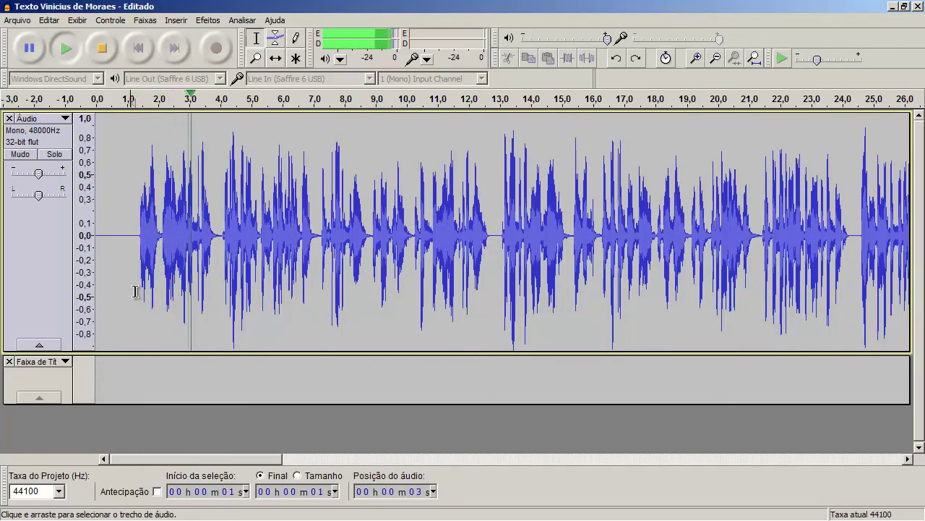
key(space)
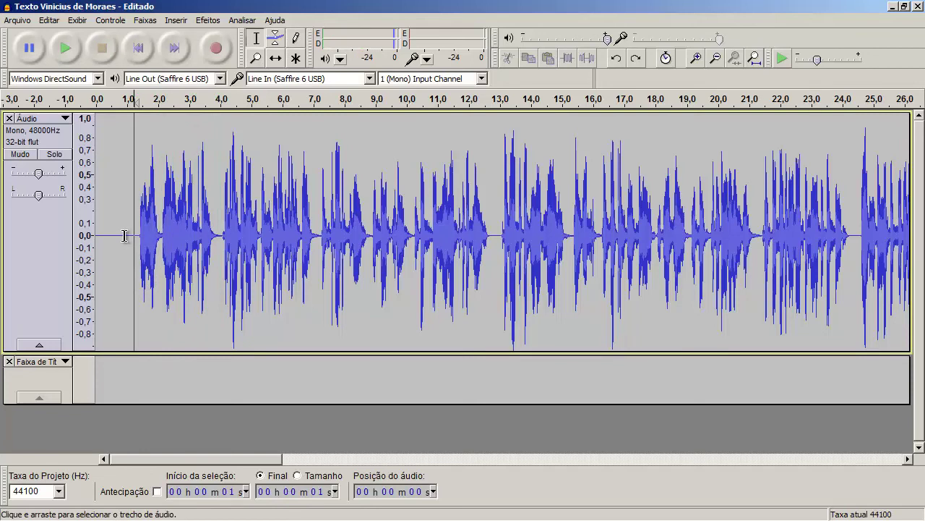
key(space)
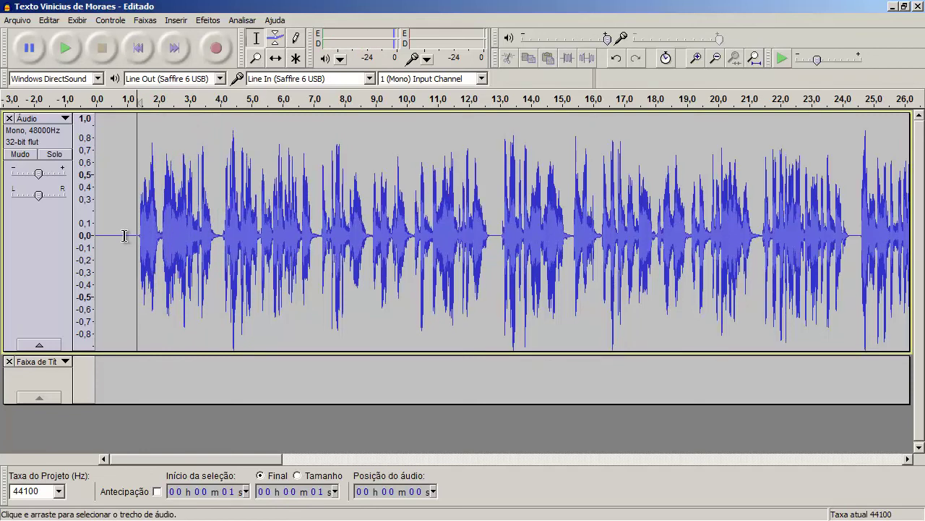
click(117, 232)
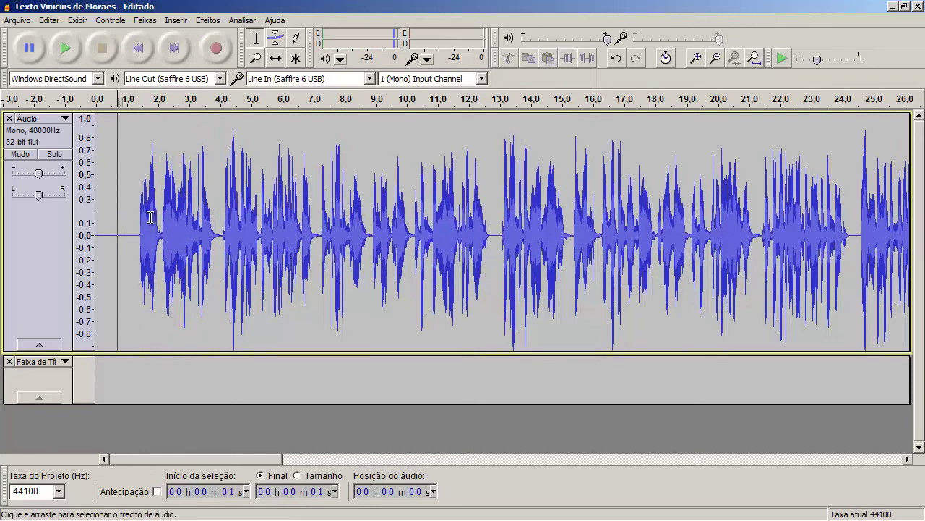
Select the whole recording and start exporting it as WAV (Microsoft) 16 bit PCM.
ctrl+scroll(302, 209, down, 2)
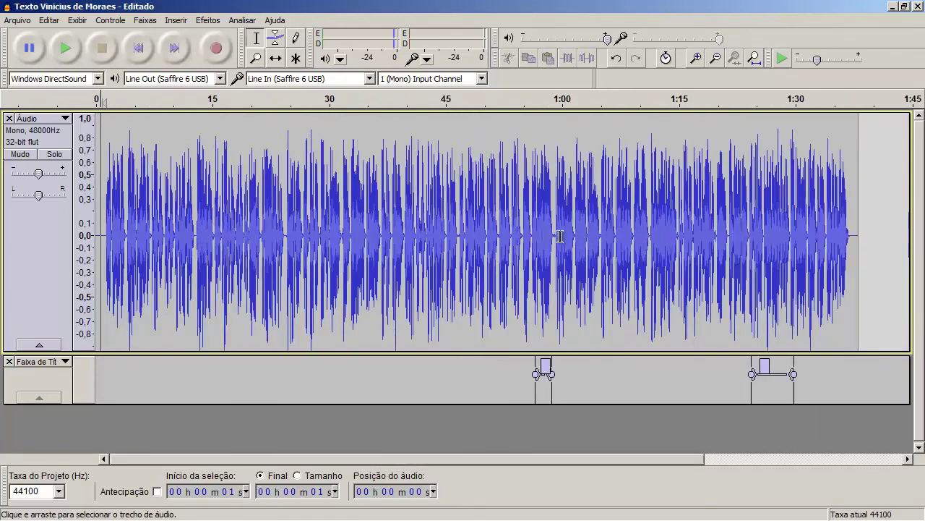
drag(875, 192, 698, 191)
click(684, 192)
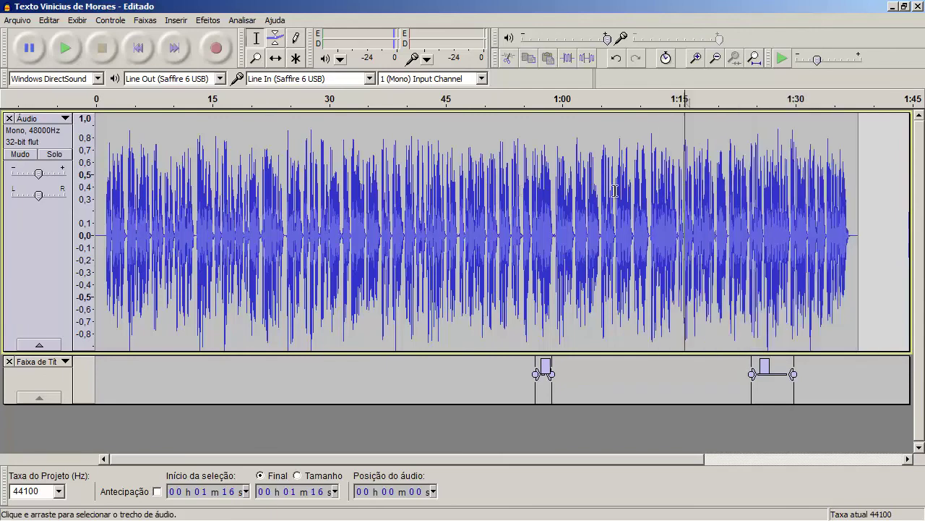
key(ctrl+a)
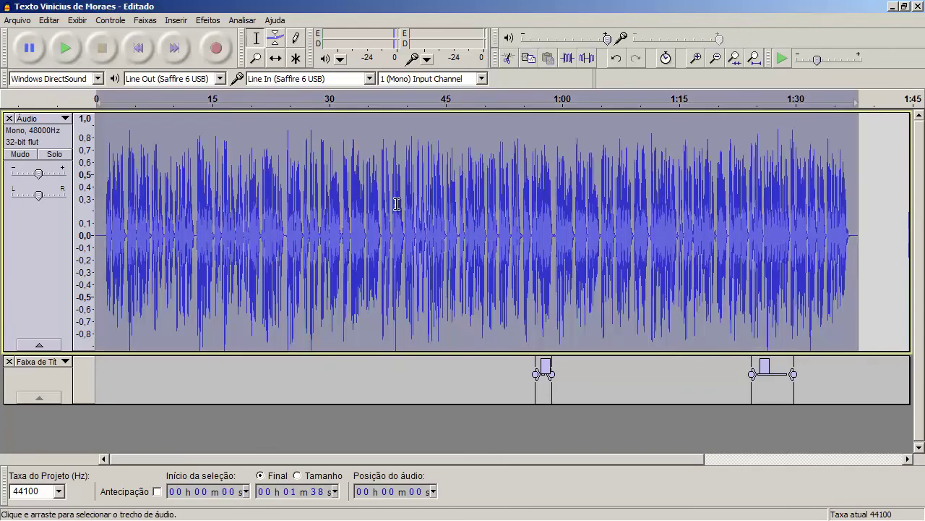
click(28, 21)
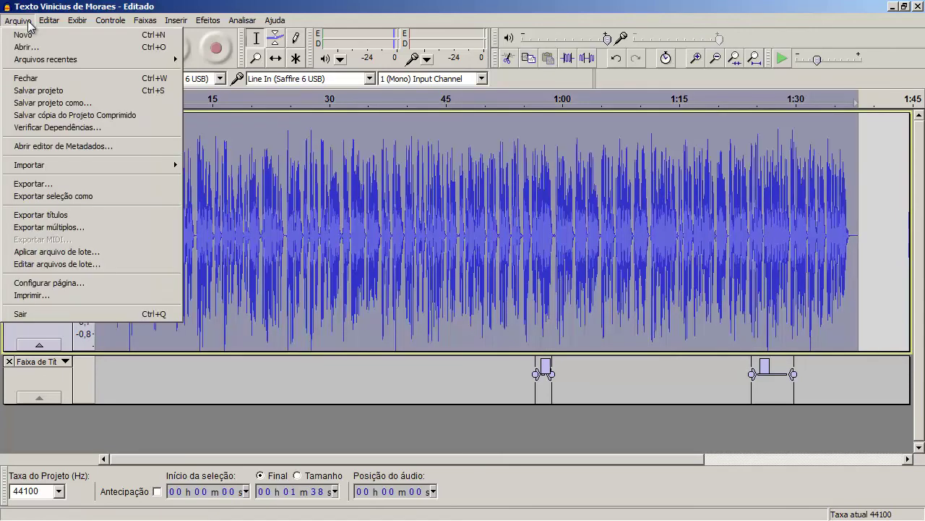
click(91, 185)
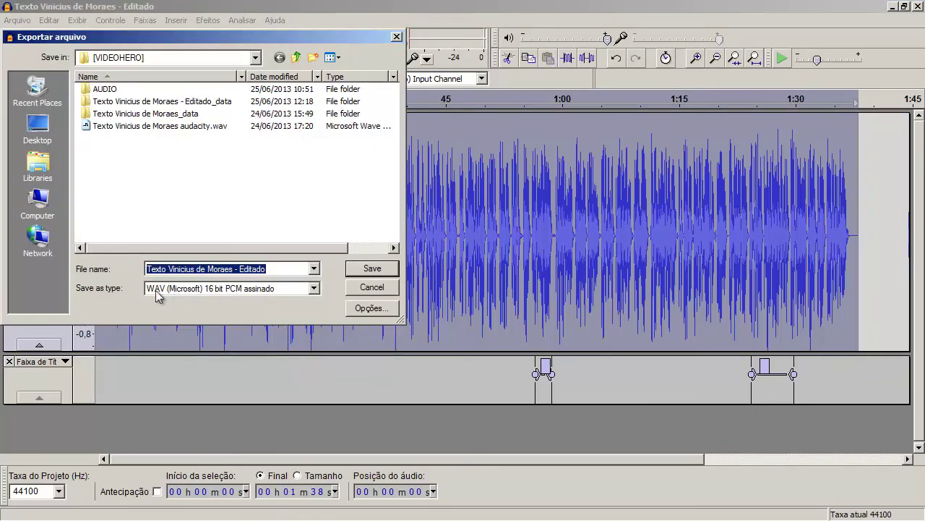
click(233, 292)
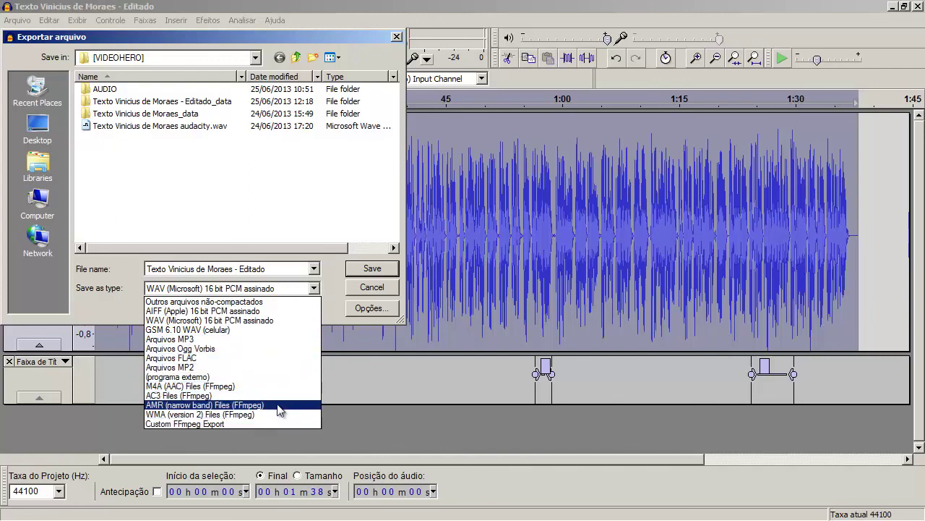
click(283, 320)
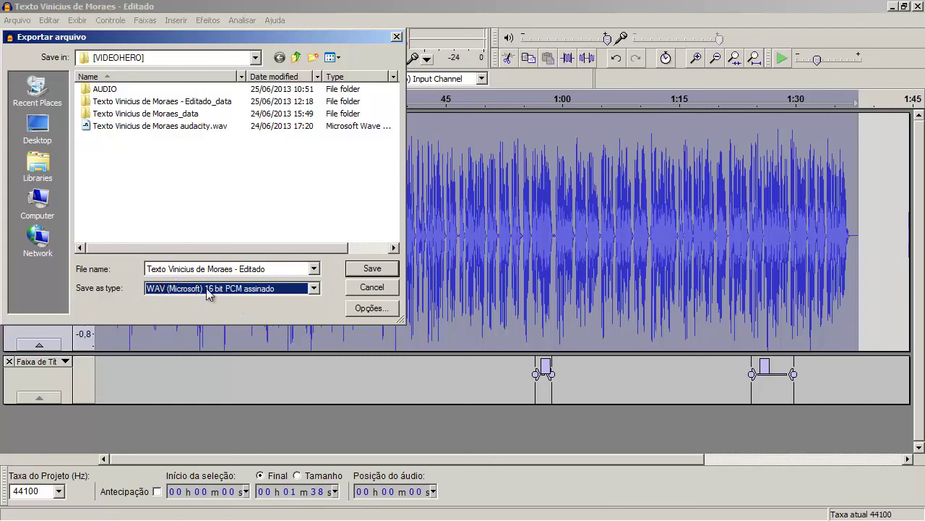
Name the export file "Texto Vinicius de Moraes - Tratado" and save it with the metadata tags left empty.
click(275, 268)
drag(271, 269, 242, 288)
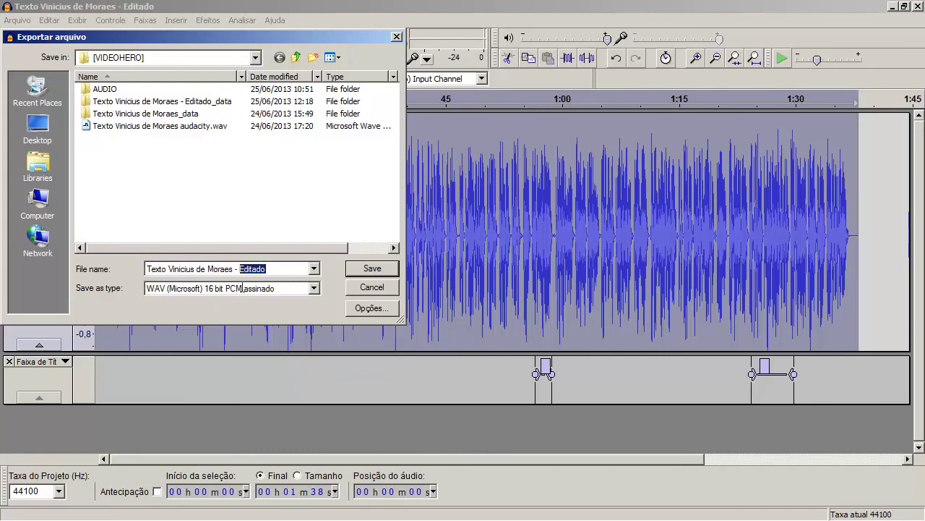
text(Tratado)
key(Return)
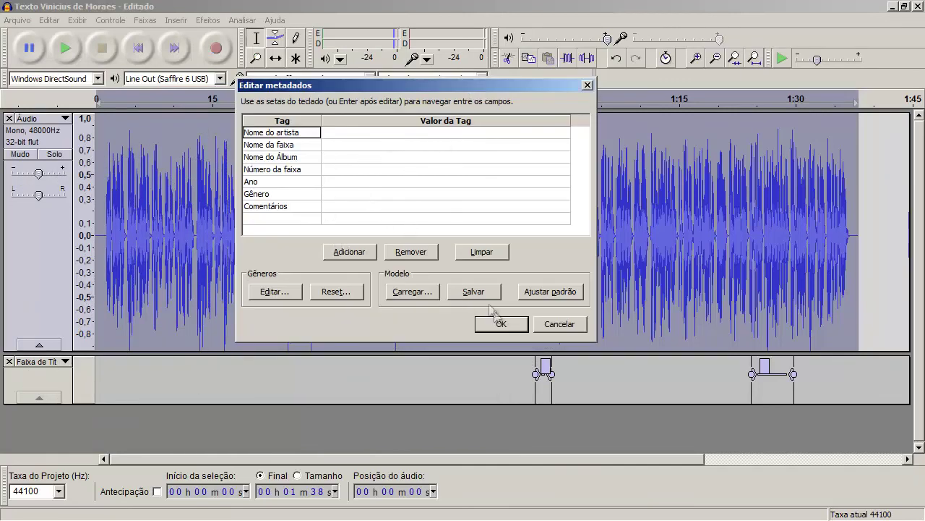
click(504, 326)
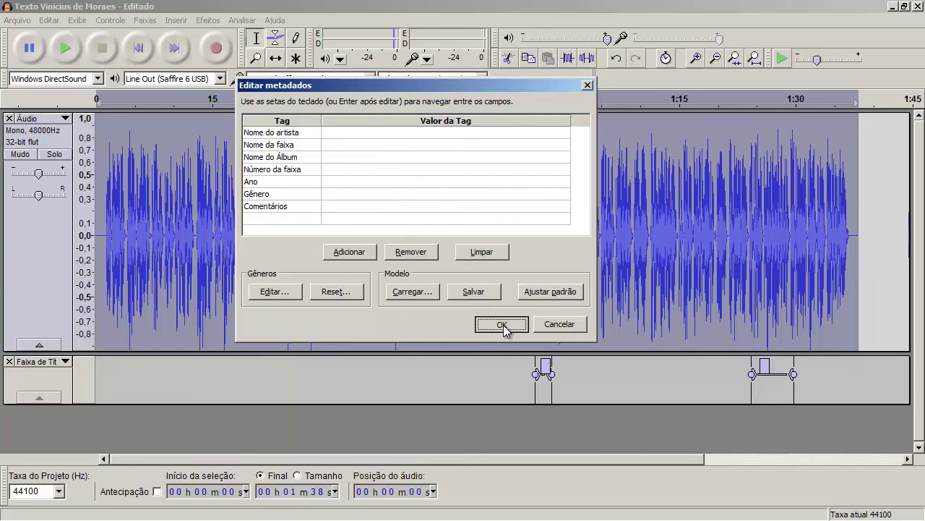